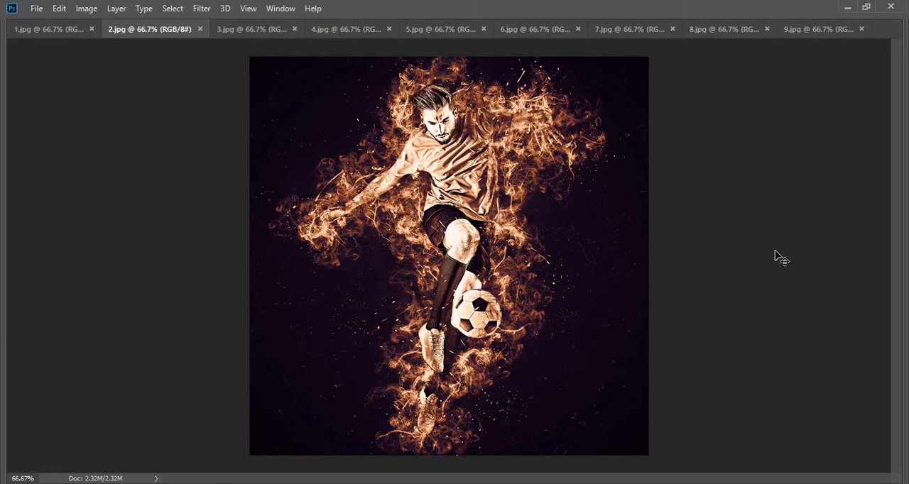
- Look through the sample effect images from 2.jpg to 9.jpg
key(ctrl+Tab)
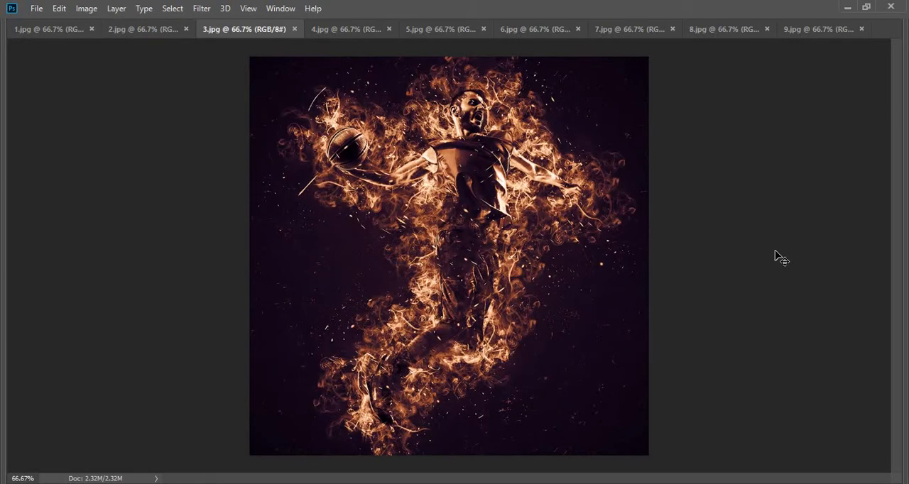
key(ctrl+Tab)
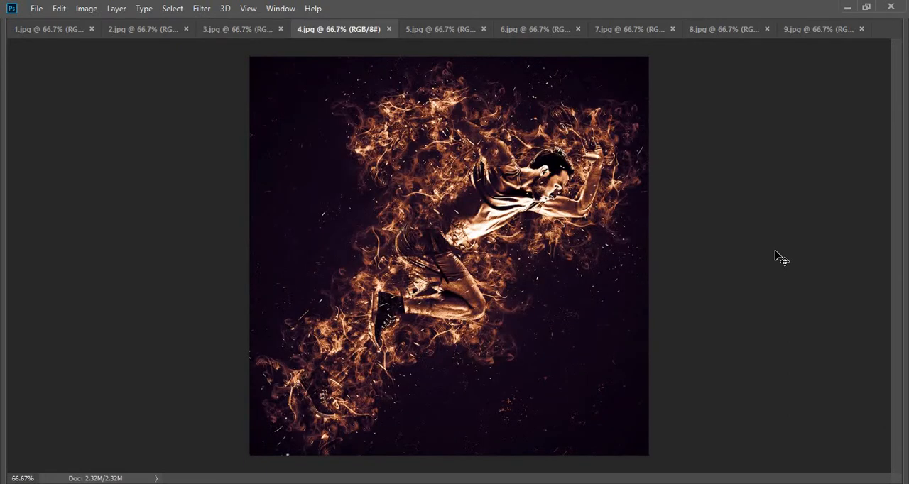
key(ctrl+Tab)
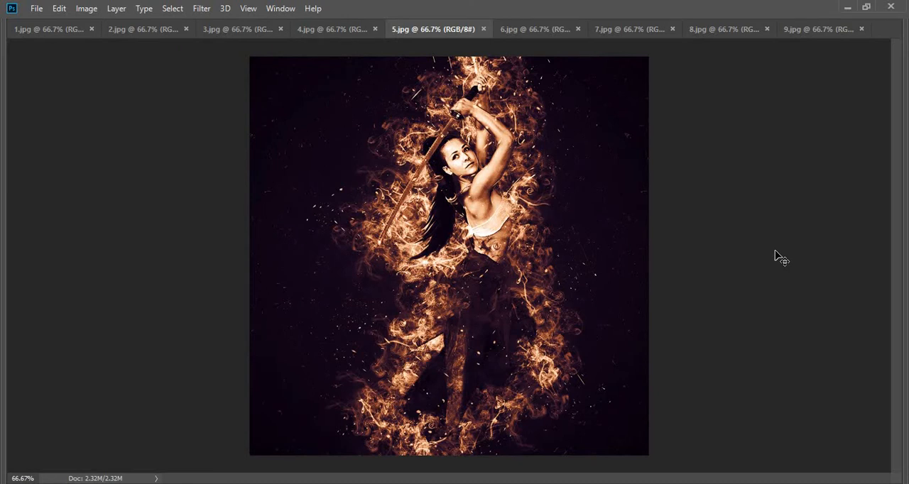
key(ctrl+Tab)
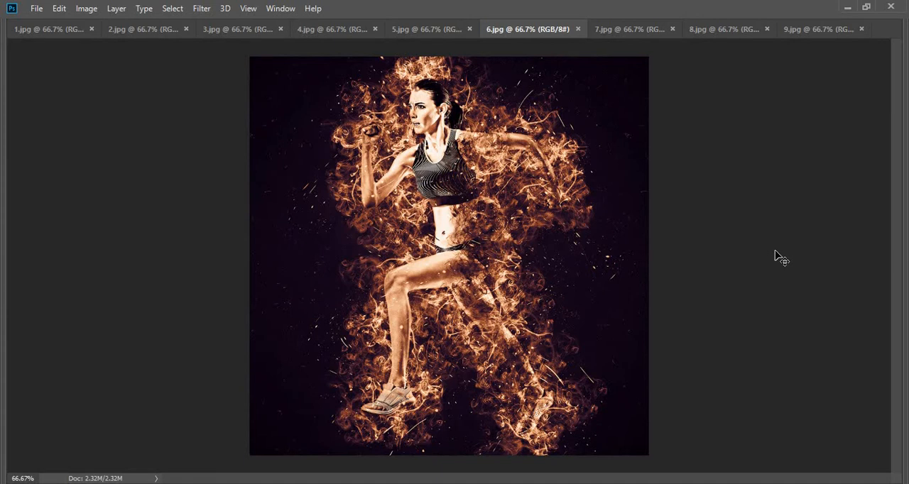
key(ctrl+Tab)
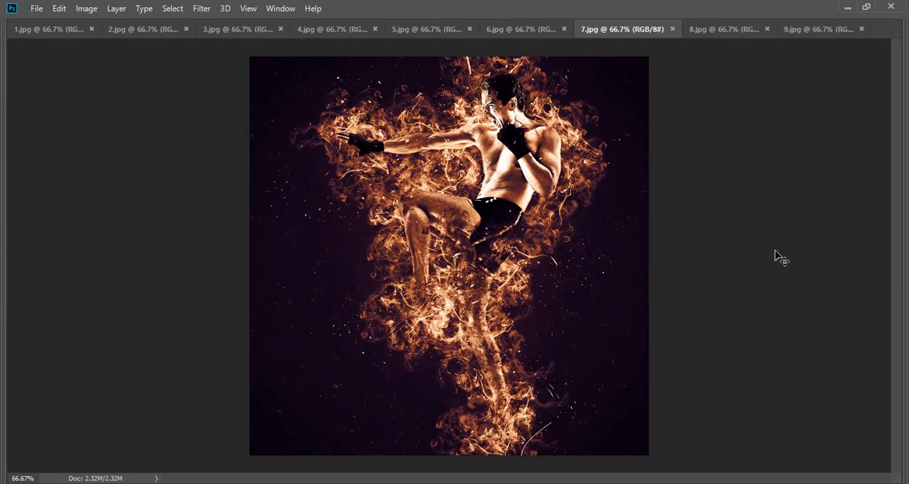
key(ctrl+Tab)
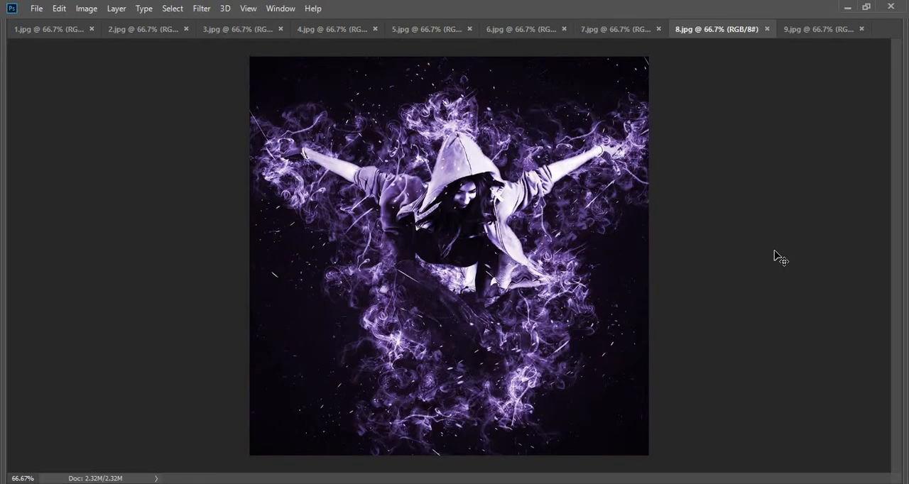
key(ctrl+Tab)
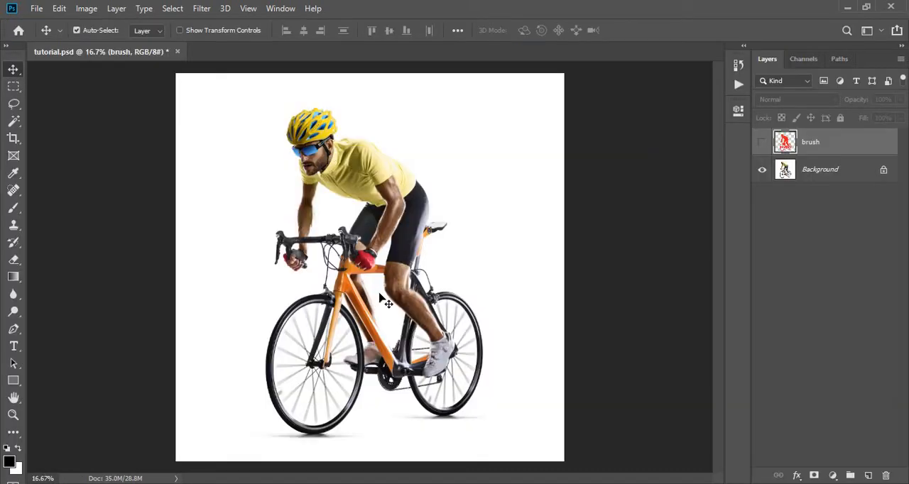
- Check the tutorial image's colour mode and bit depth
click(87, 8)
mouse_move(163, 24)
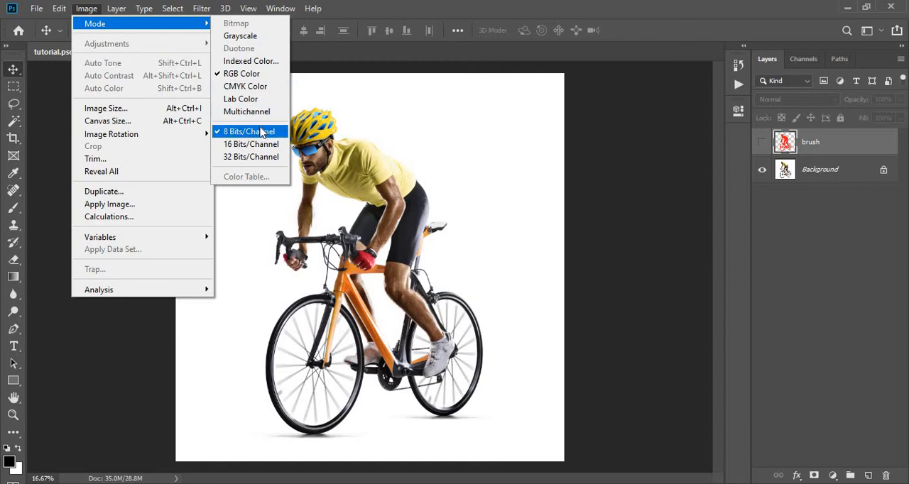
click(360, 133)
- Check the tutorial image's dimensions in pixels and its resolution
click(86, 9)
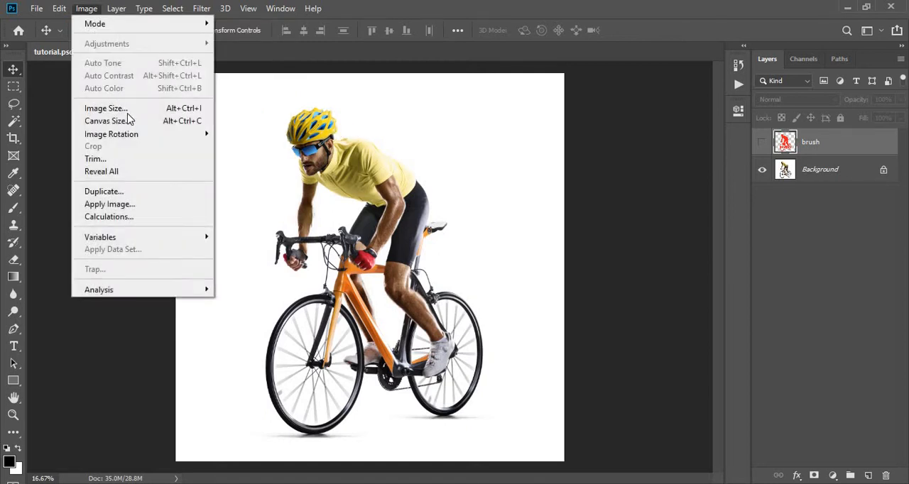
click(127, 110)
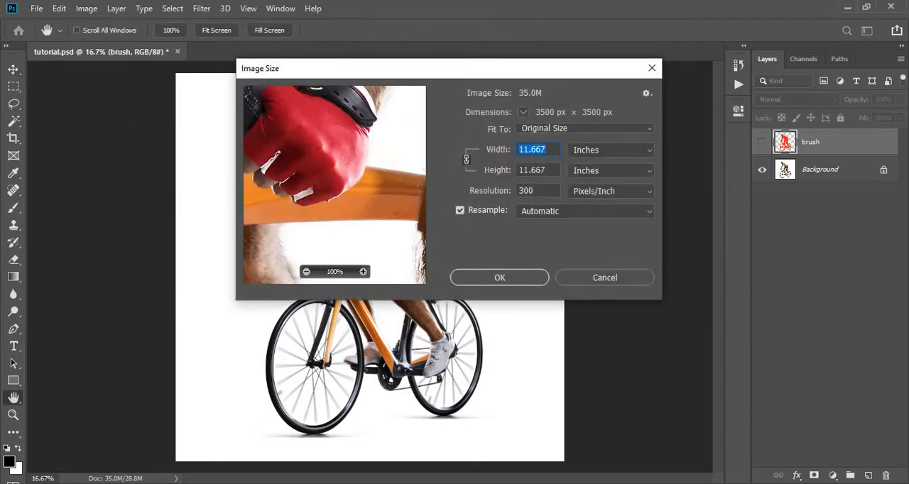
click(598, 151)
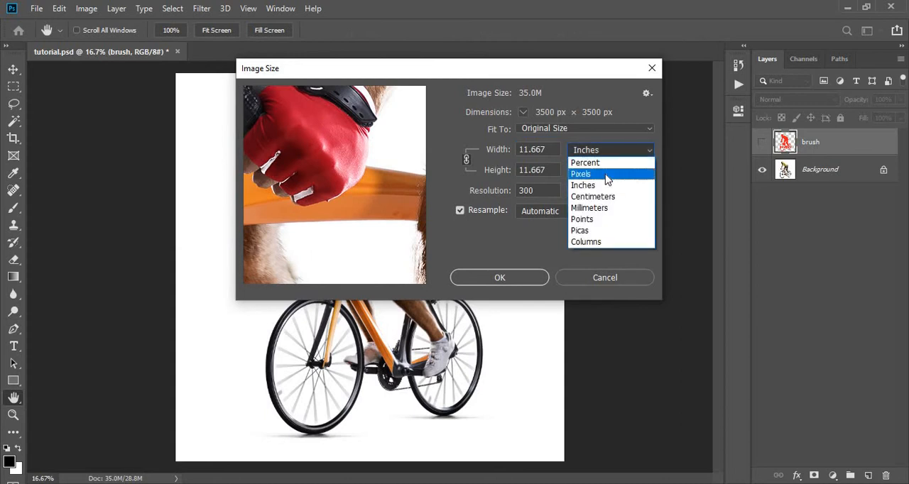
click(603, 174)
drag(539, 149, 523, 150)
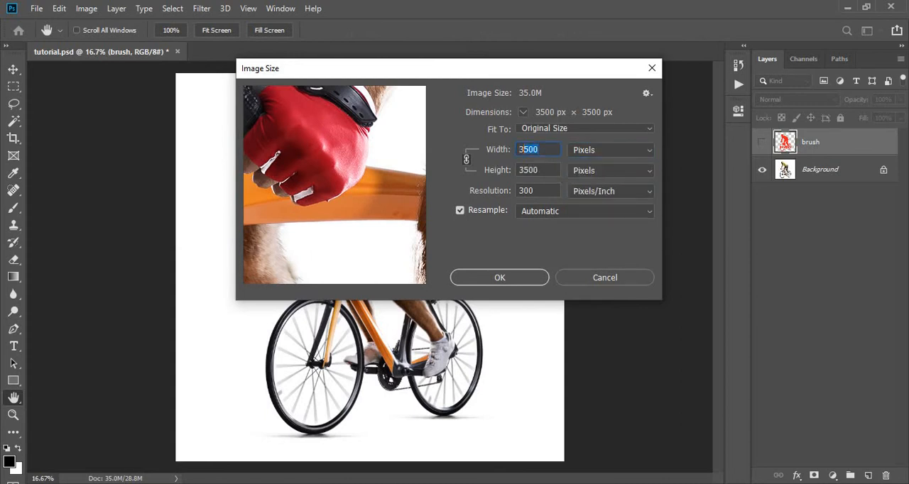
click(520, 278)
- Enable adding "copy" to copied layers and groups in the Layers panel options
click(899, 59)
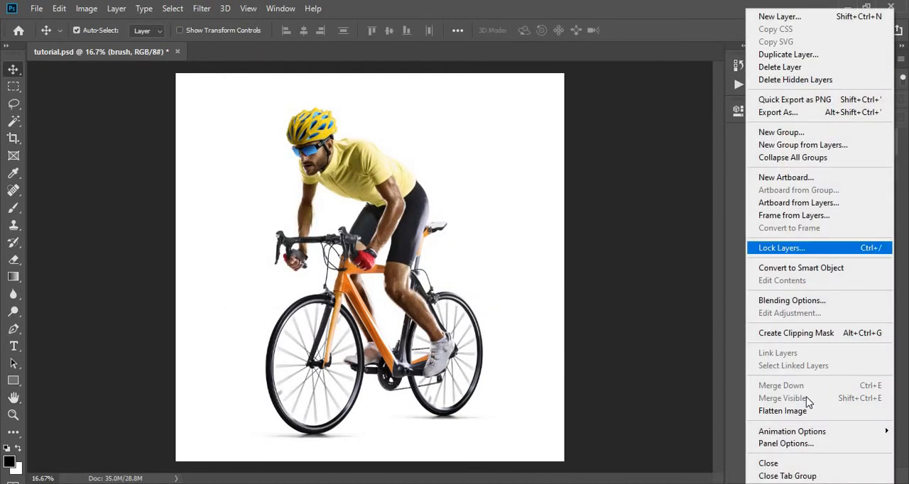
click(806, 444)
click(350, 351)
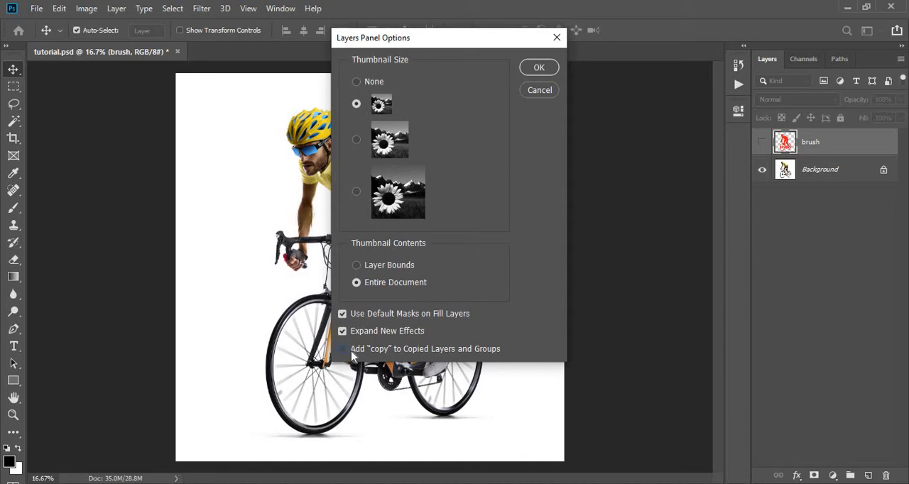
click(538, 68)
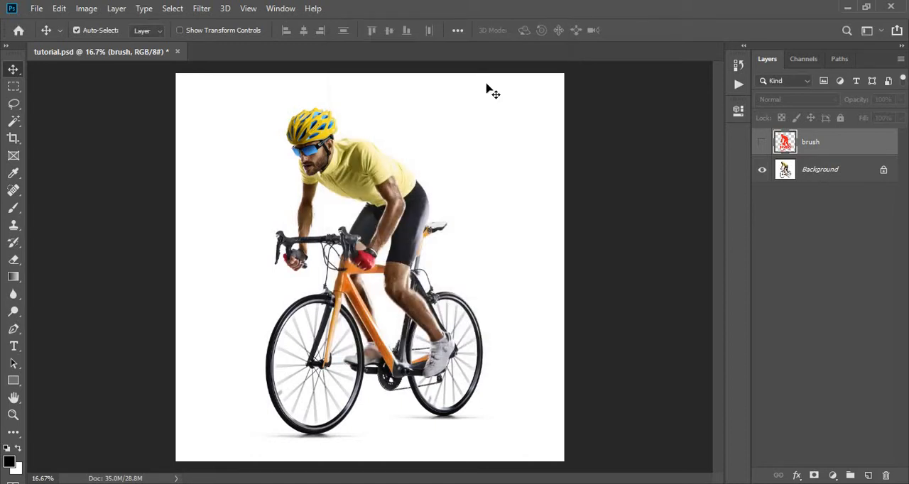
- Load the Blazing Photoshop Action file into the Actions list and expand its set
click(287, 9)
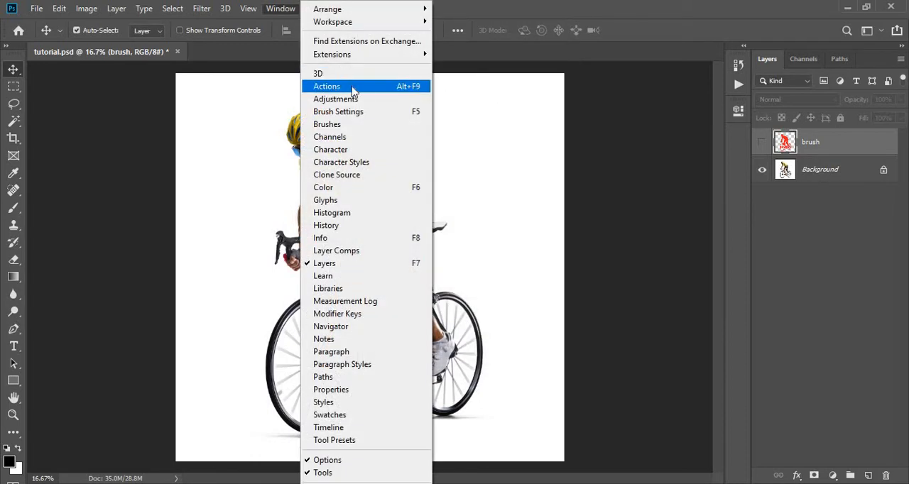
click(339, 86)
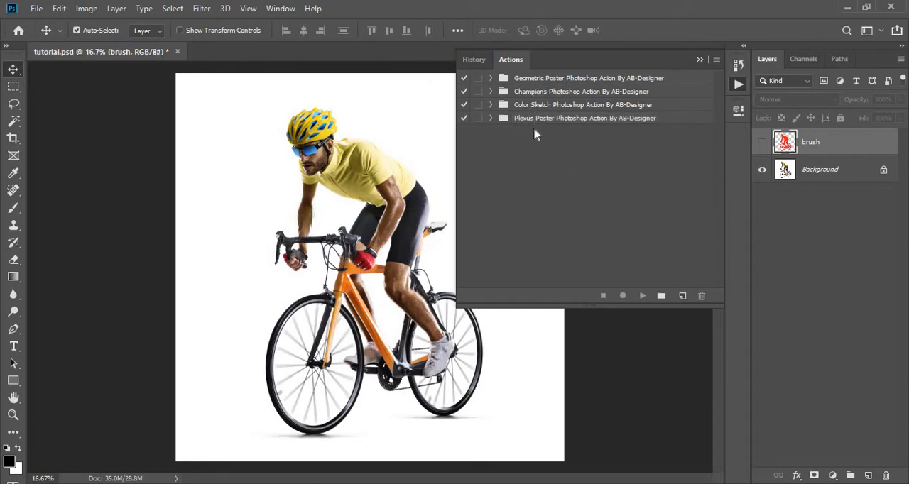
click(716, 60)
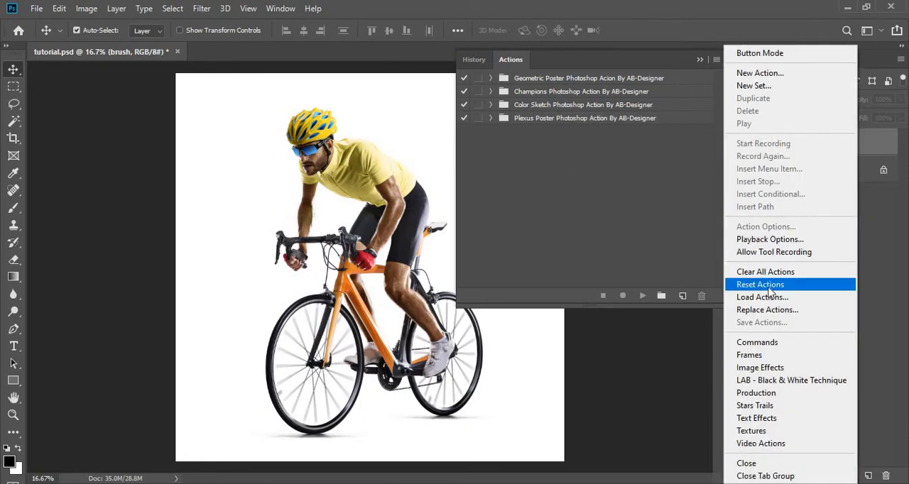
click(781, 298)
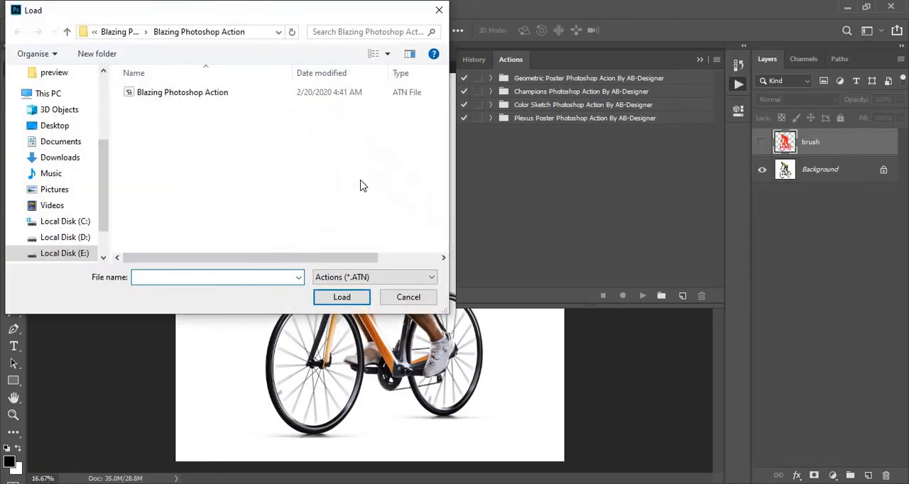
click(226, 93)
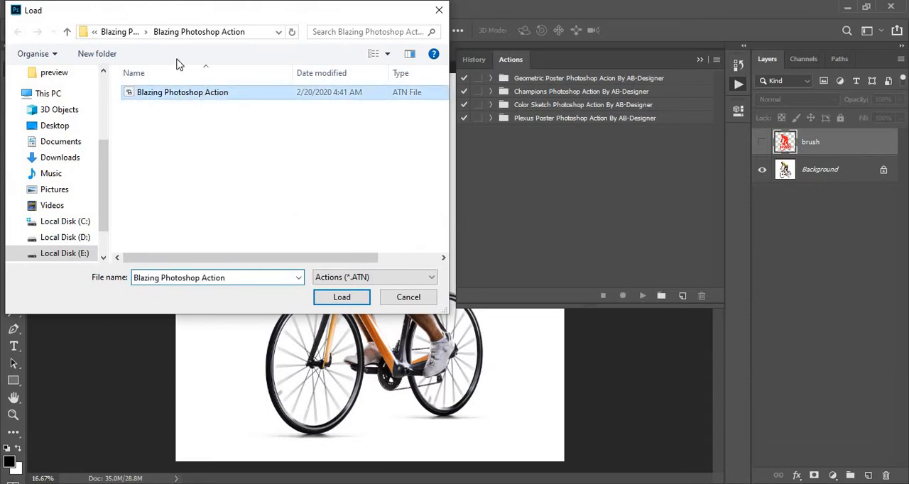
click(335, 303)
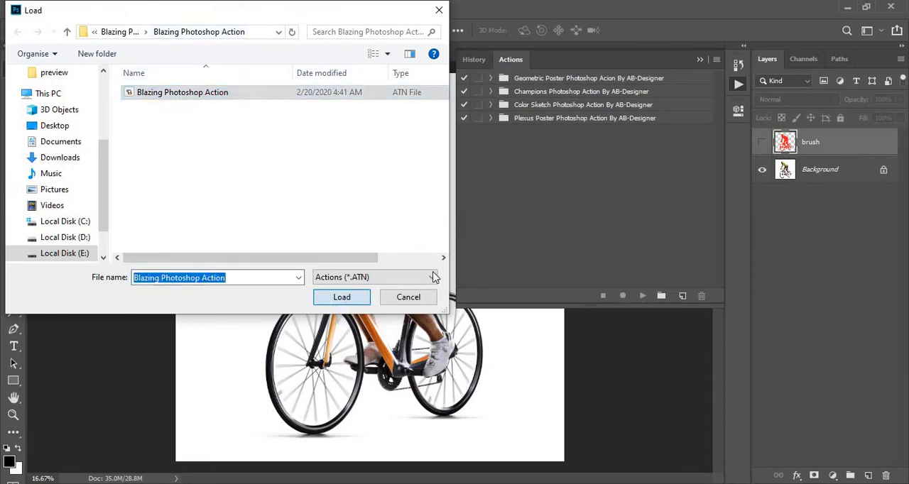
click(490, 132)
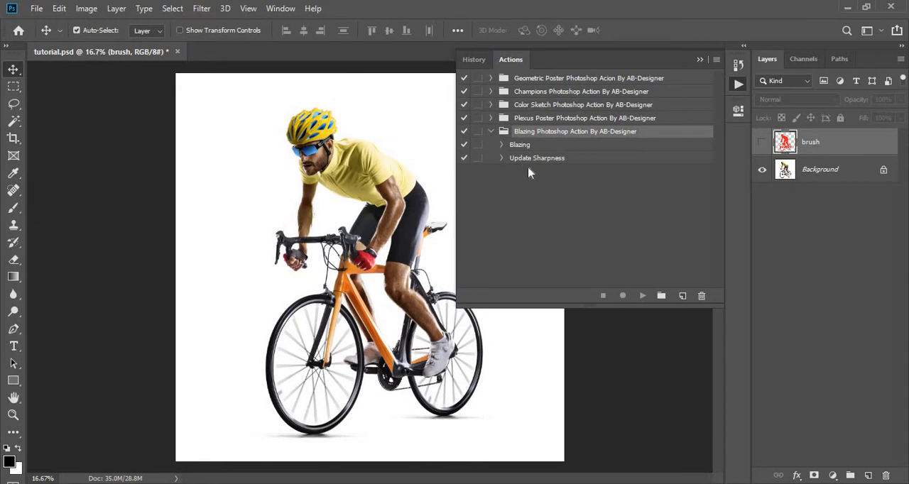
- Load the Blazing Brushes file through the Preset Manager and expand the brush group
click(59, 8)
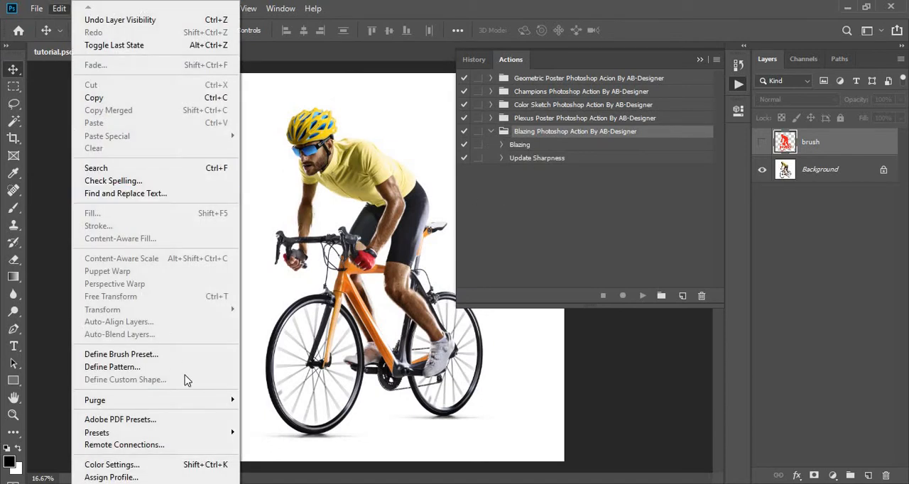
mouse_move(228, 433)
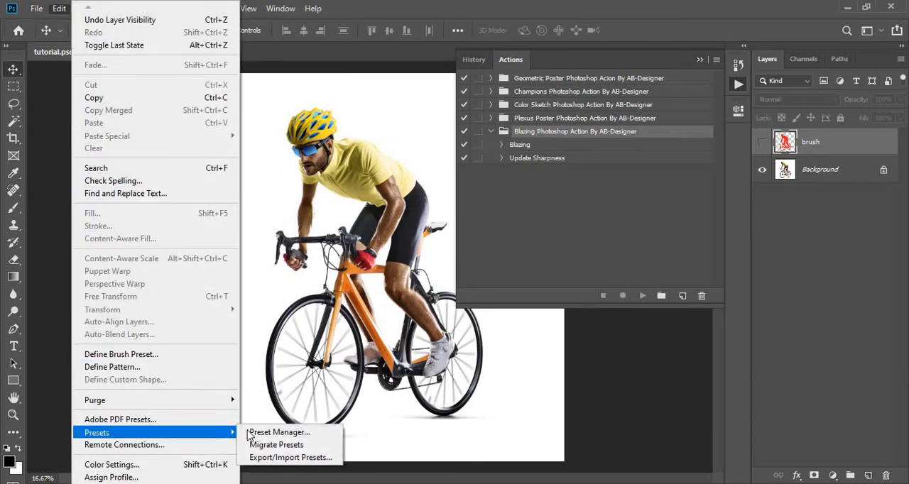
click(278, 432)
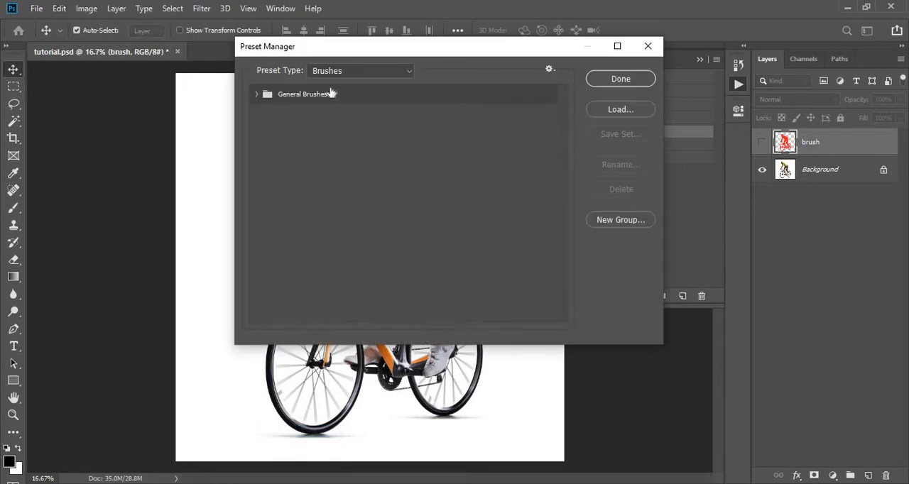
click(612, 112)
click(419, 156)
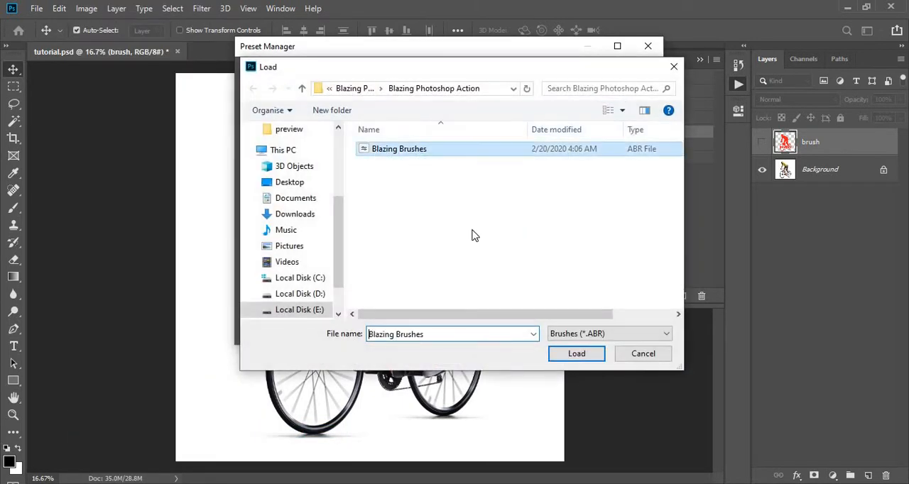
click(560, 359)
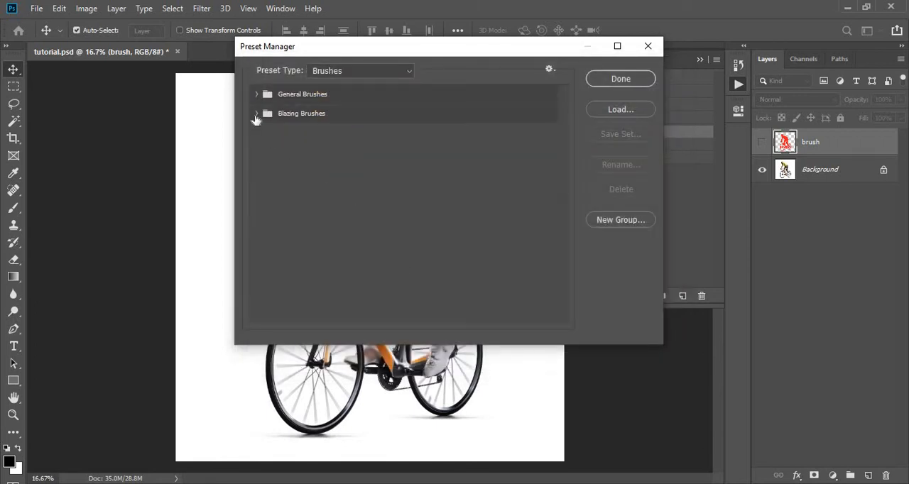
click(257, 112)
- Load the Blazing Patterns file as pattern presets and close the Preset Manager
click(334, 74)
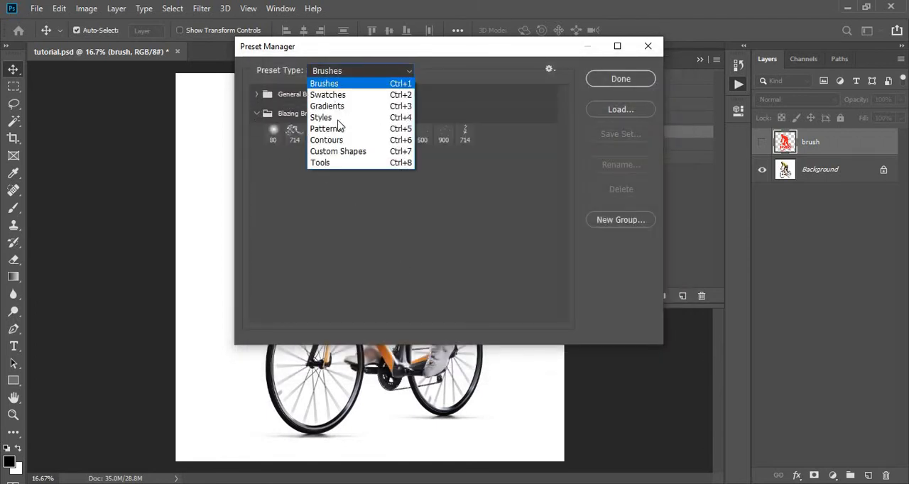
click(331, 124)
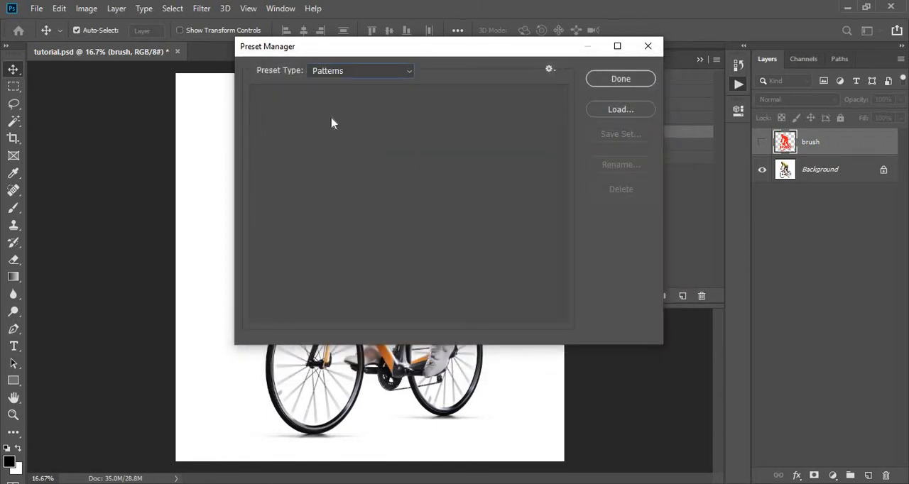
click(611, 111)
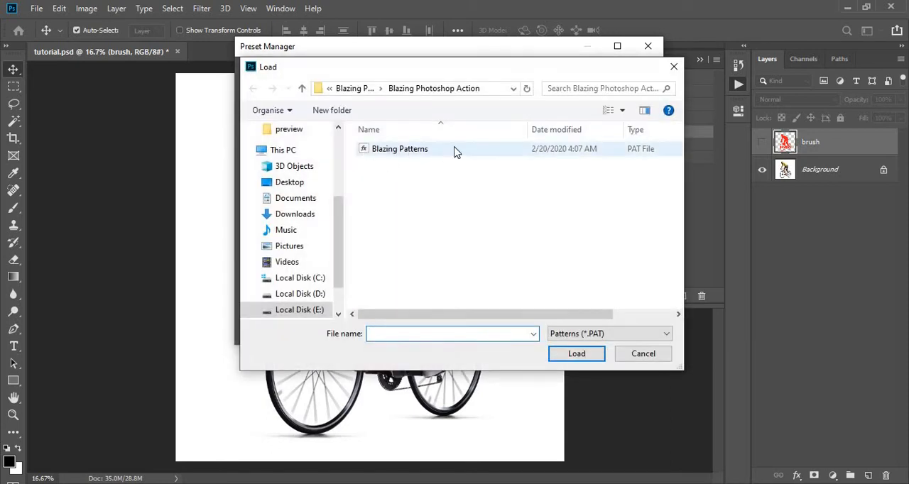
click(420, 150)
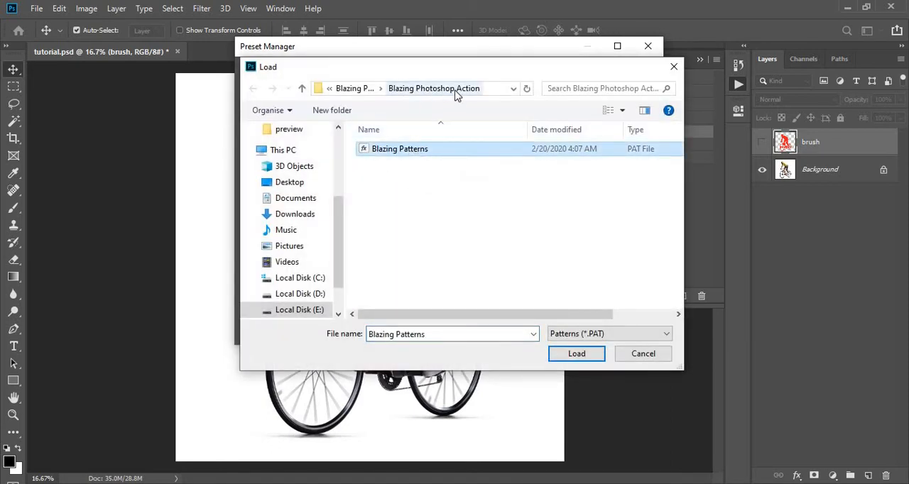
click(554, 353)
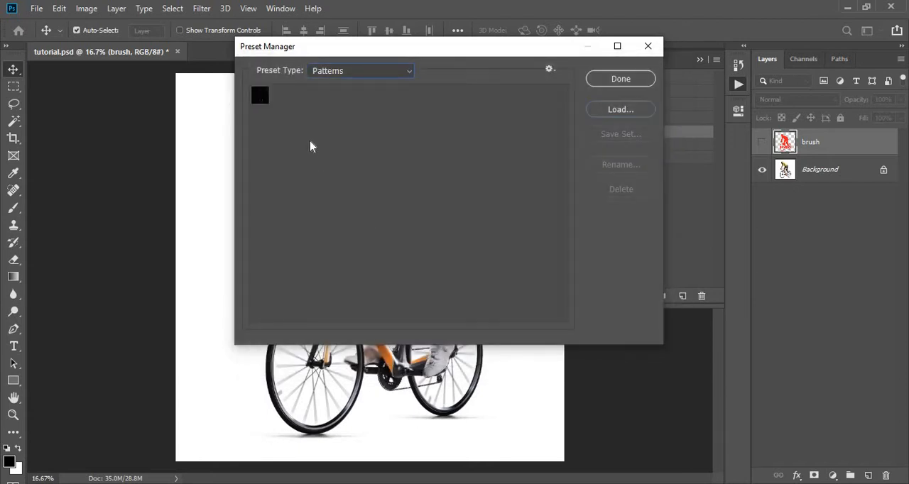
click(622, 79)
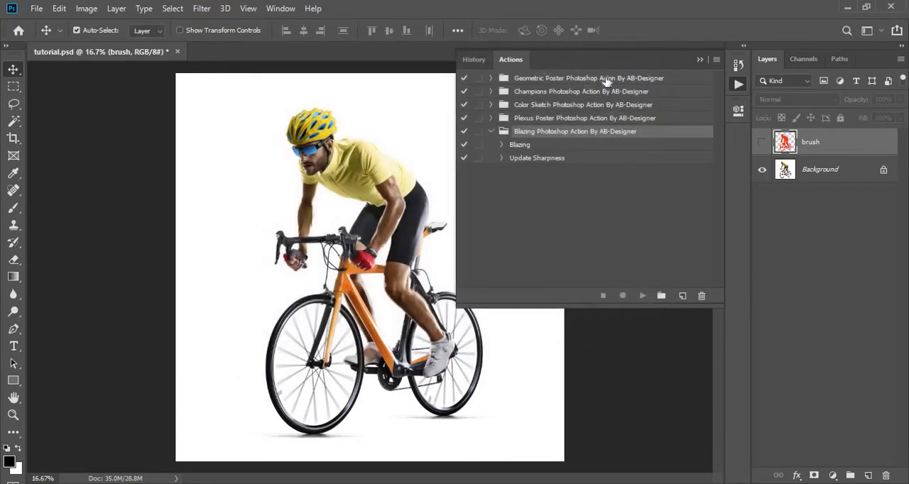
- Collapse the list of actions and make the brush layer over the cyclist visible
click(700, 61)
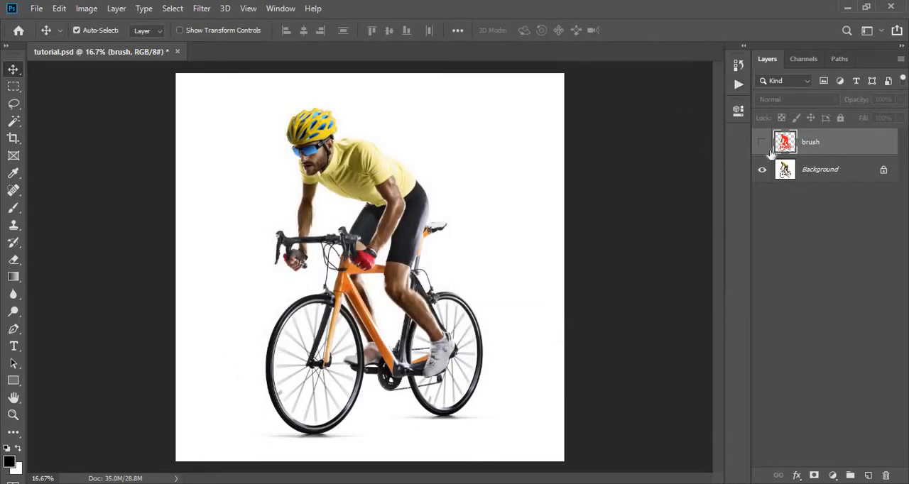
click(762, 143)
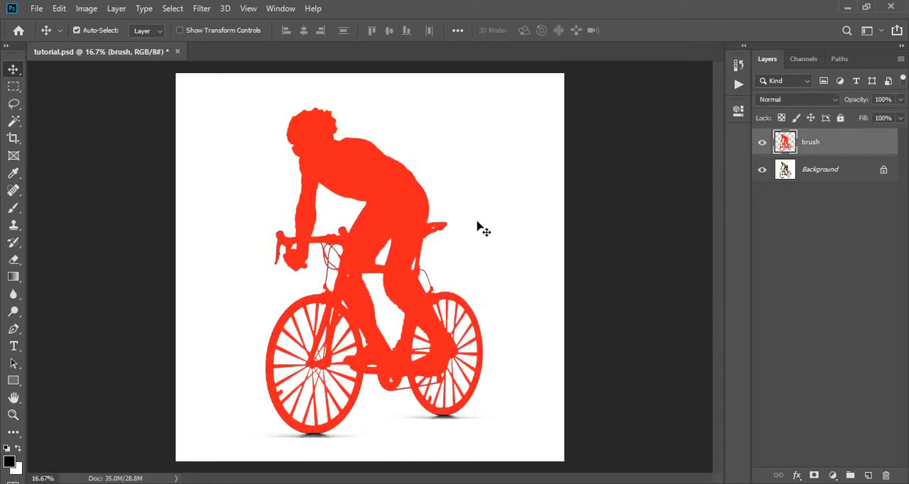
mouse_move(479, 222)
mouse_down()
mouse_move(438, 227)
mouse_move(459, 232)
mouse_move(425, 250)
mouse_move(442, 227)
mouse_move(373, 228)
mouse_move(400, 244)
mouse_up()
click(763, 143)
click(762, 143)
click(762, 143)
click(762, 143)
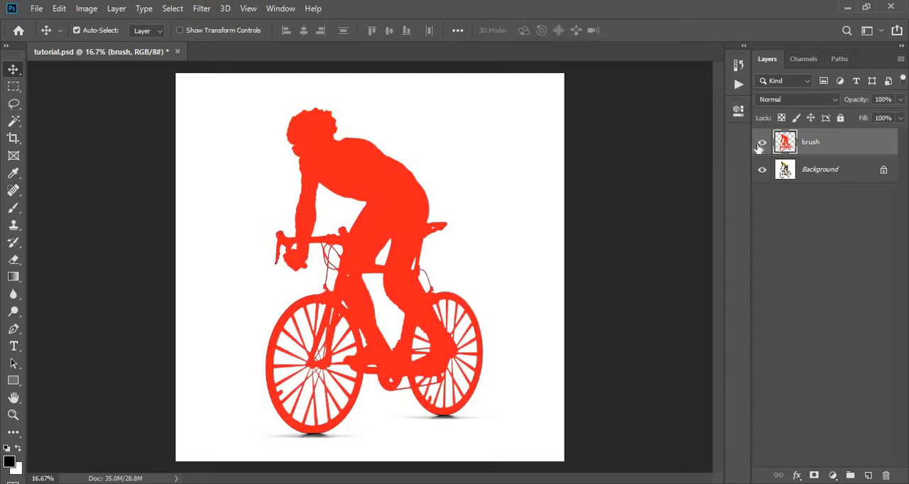
- Create a new layer named "vanish" above the brush layer
click(118, 9)
mouse_move(273, 20)
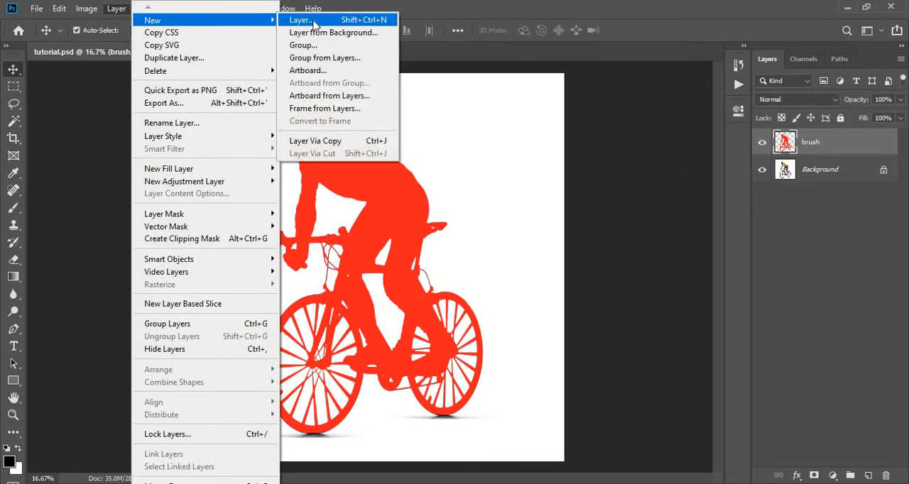
click(305, 20)
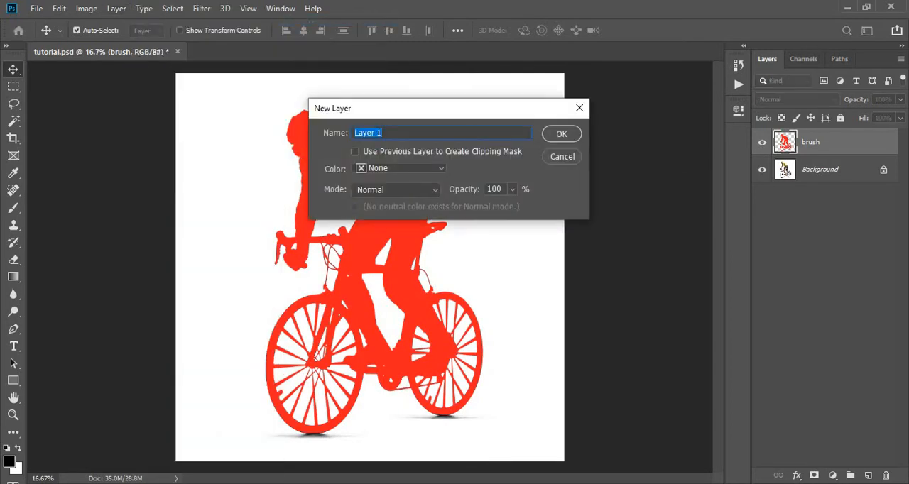
text(vanish)
click(558, 134)
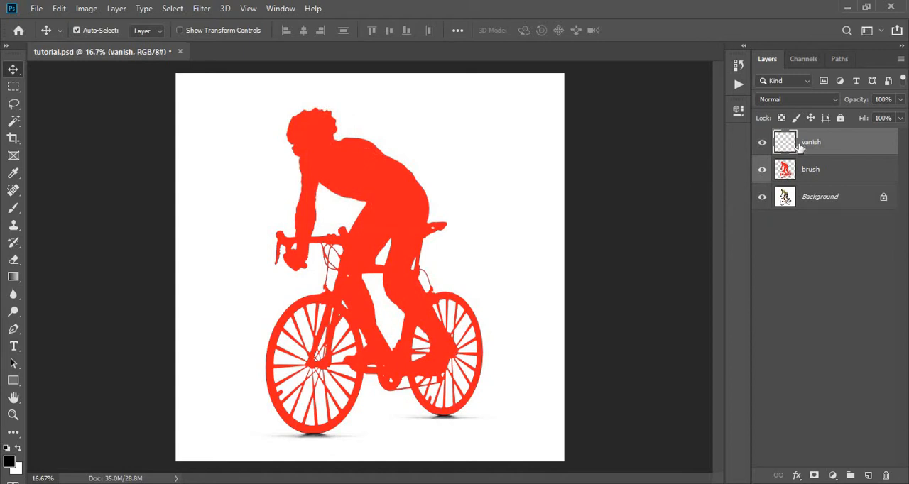
- Hide the brush layer and choose the "Use to brush on layer 'vanish'" brush from the Blazing Brushes group for the Brush tool
click(762, 172)
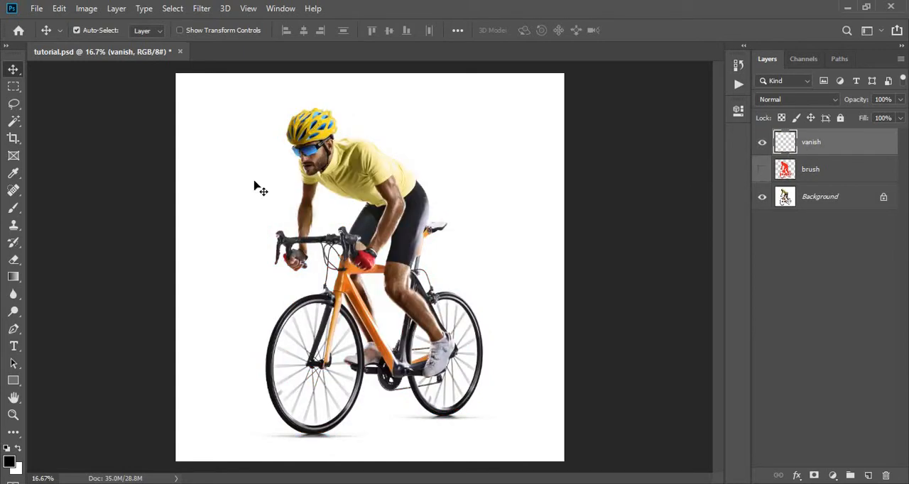
click(13, 208)
right_click(352, 114)
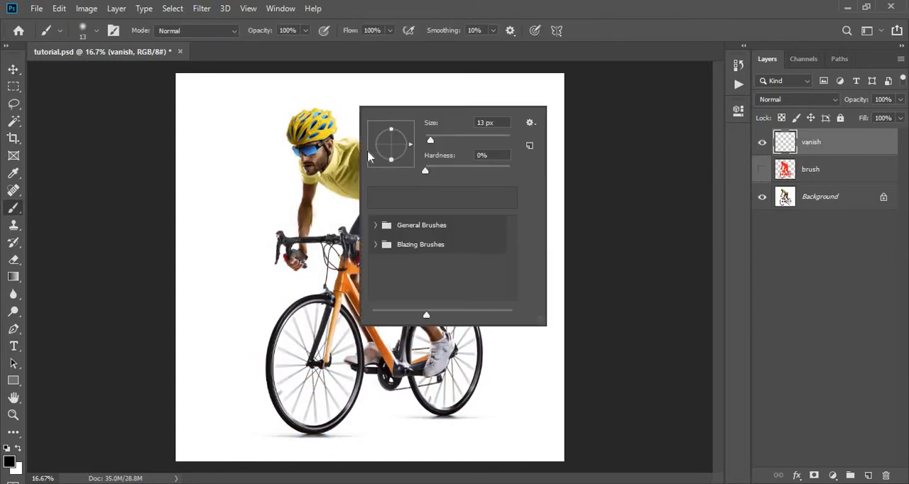
click(377, 244)
scroll(412, 261, down, 1)
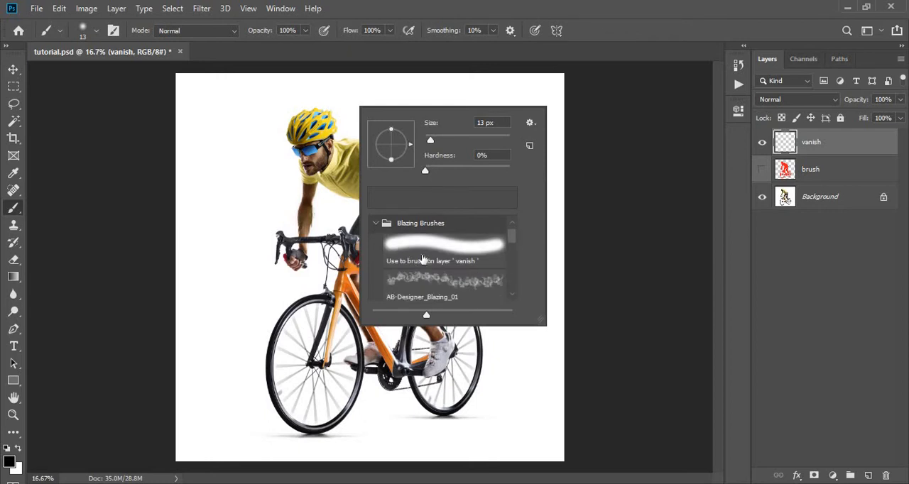
click(432, 264)
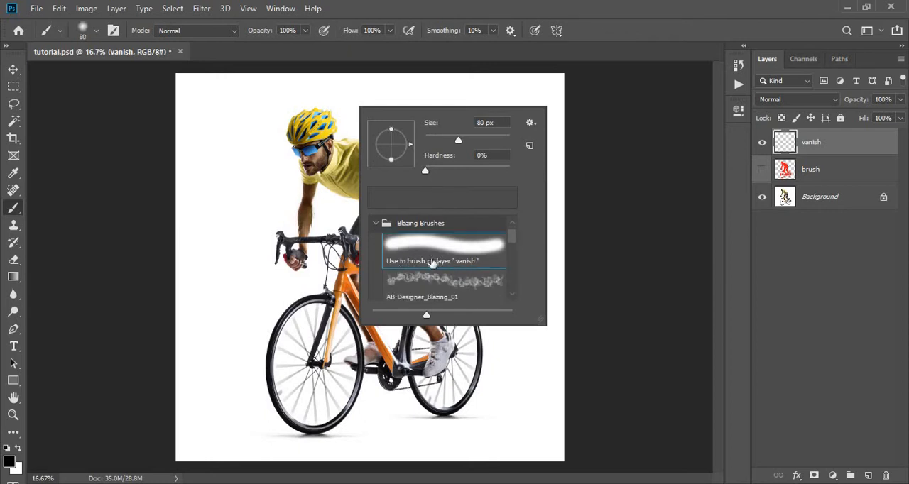
- Set the foreground color to a bright green
click(10, 466)
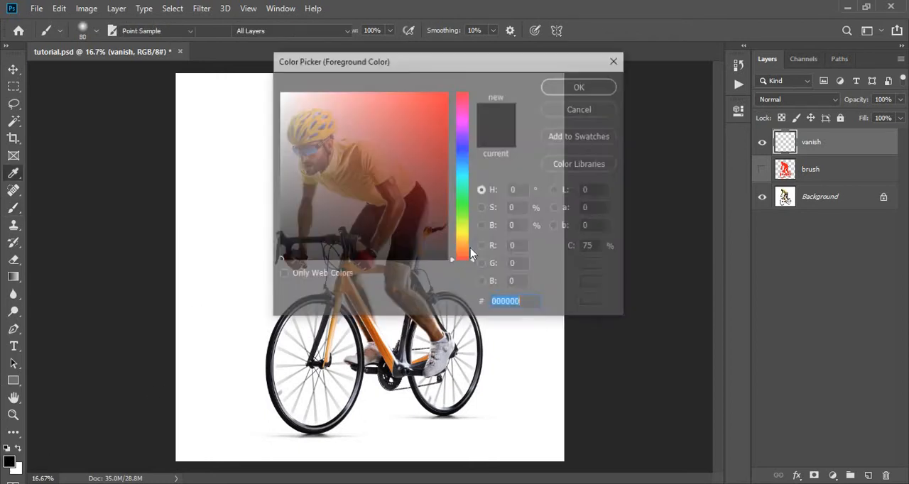
drag(397, 168, 430, 83)
drag(463, 173, 464, 213)
click(572, 87)
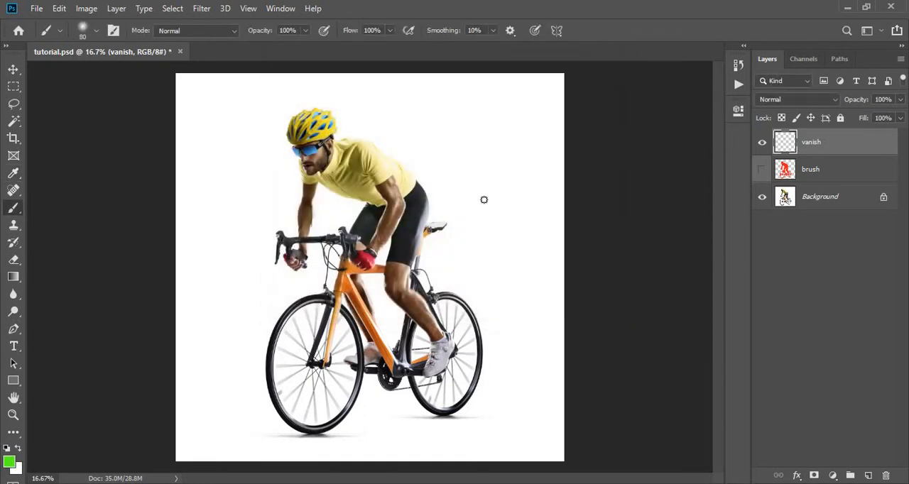
- Paint green strokes on the vanish layer over the cyclist's back, rear leg area and rear wheel, and switch to the Move tool
mouse_move(425, 220)
mouse_down()
mouse_move(436, 227)
mouse_move(419, 281)
mouse_move(462, 343)
mouse_move(463, 386)
mouse_move(422, 373)
mouse_move(424, 358)
mouse_move(451, 395)
mouse_move(469, 337)
mouse_up()
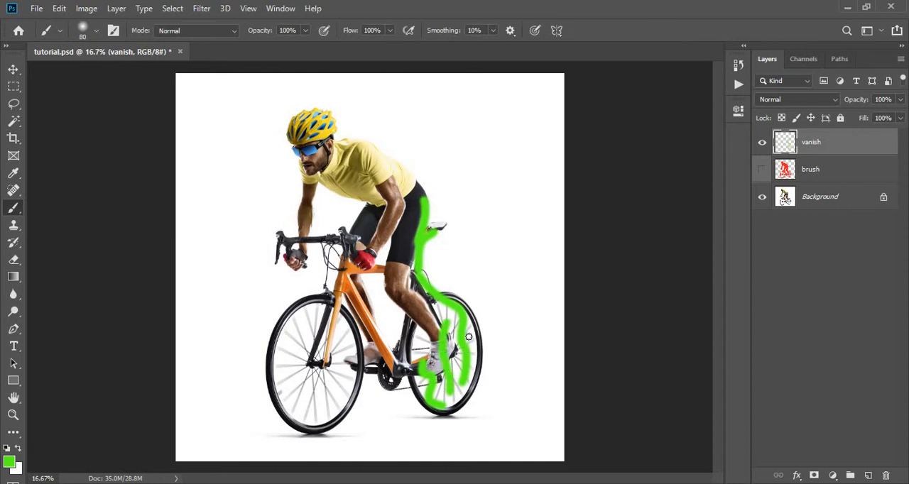
mouse_move(478, 370)
mouse_down()
mouse_move(458, 410)
mouse_move(477, 387)
mouse_move(470, 368)
mouse_up()
mouse_move(405, 226)
mouse_down()
mouse_move(399, 258)
mouse_move(425, 317)
mouse_up()
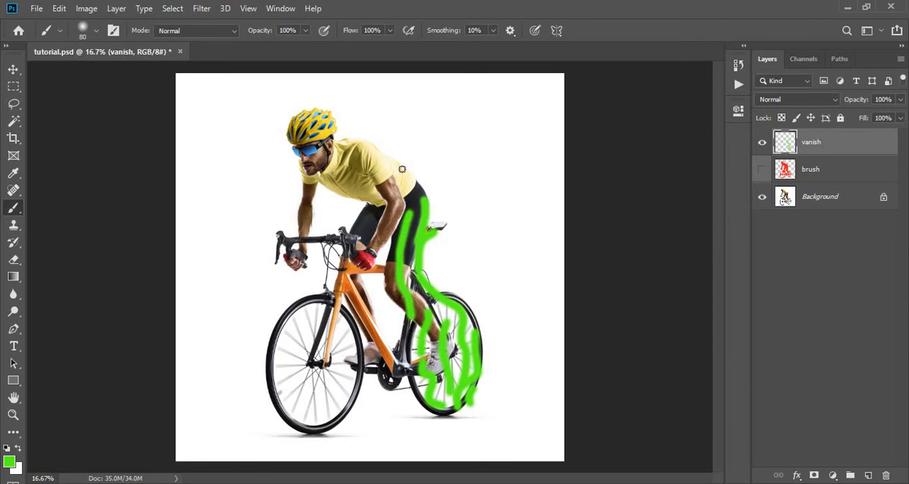
mouse_move(391, 163)
mouse_down()
mouse_move(432, 224)
mouse_move(399, 191)
mouse_up()
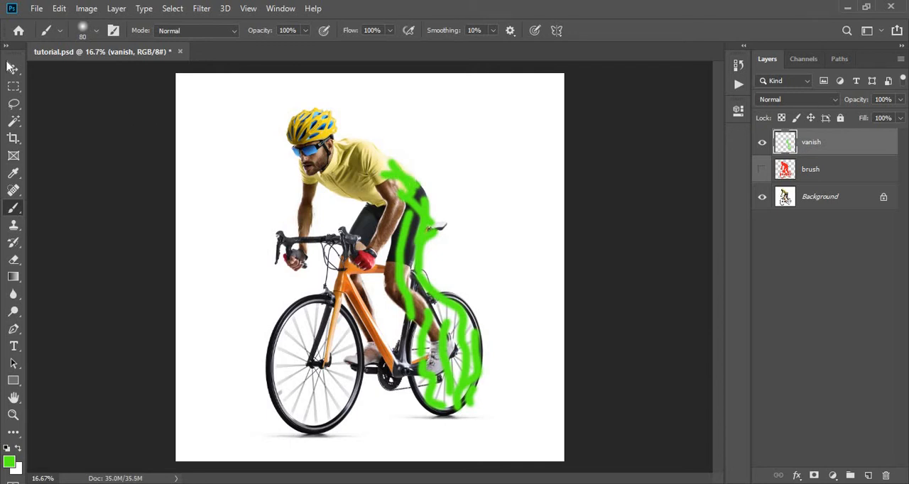
click(13, 69)
- Check the vanish and brush layers by toggling their visibility, and leave both layers visible
click(762, 145)
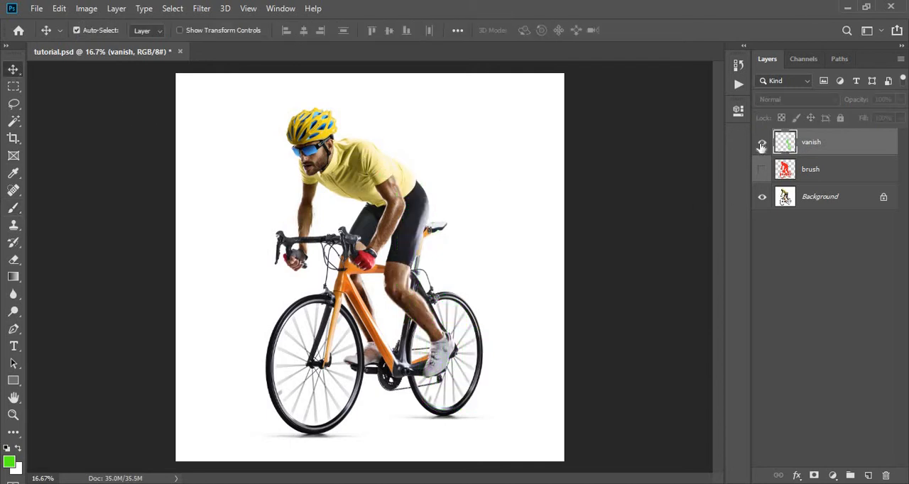
click(762, 145)
click(763, 145)
click(762, 145)
click(763, 145)
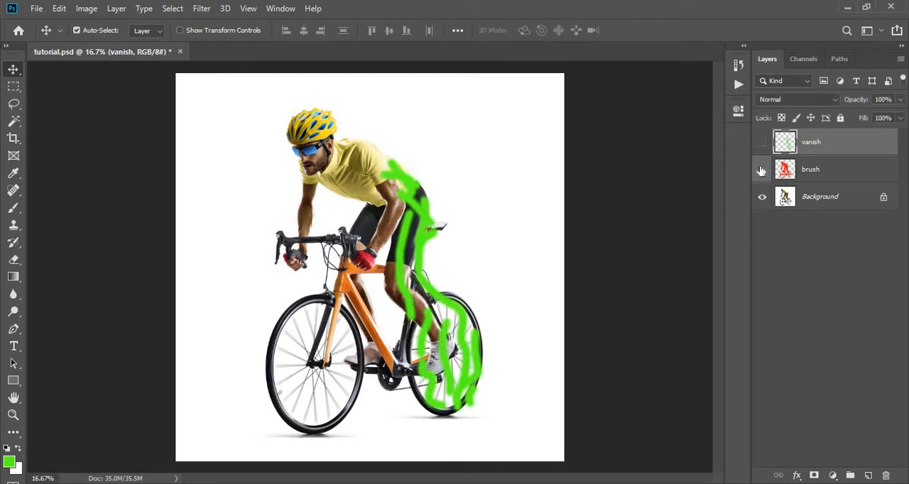
click(762, 172)
click(762, 171)
click(763, 171)
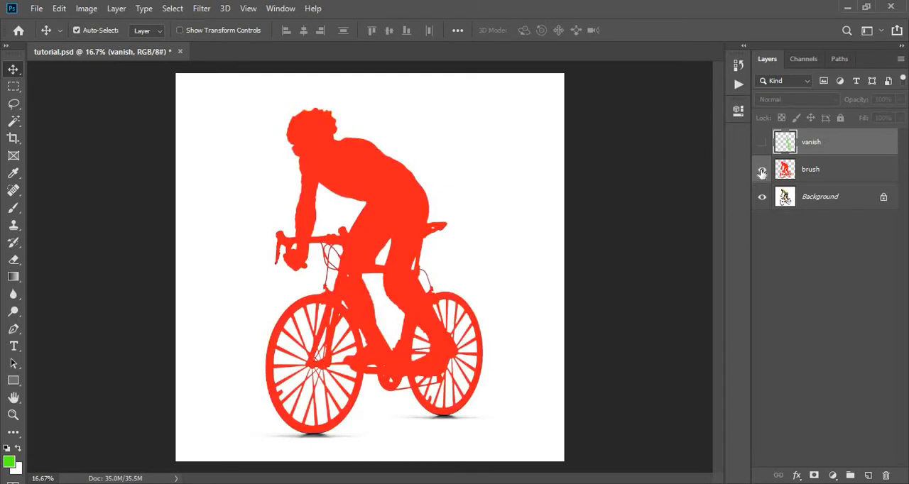
click(762, 171)
click(762, 145)
click(762, 145)
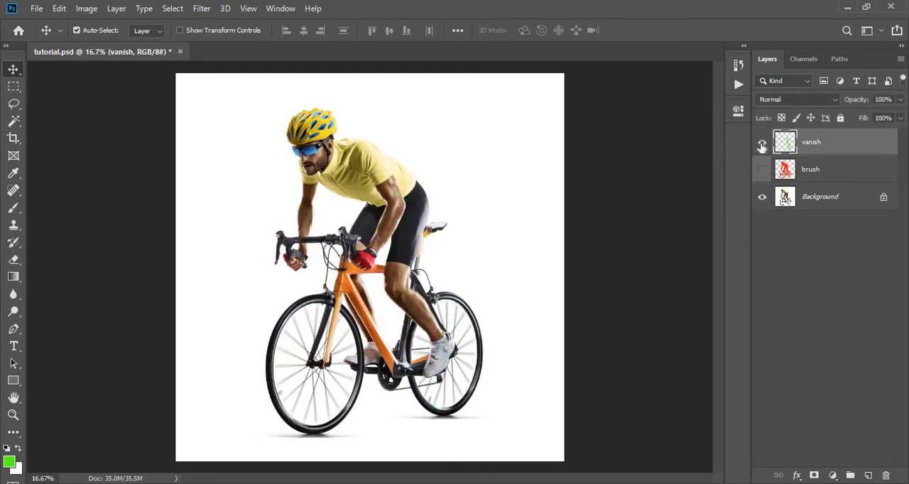
click(762, 145)
click(762, 145)
click(762, 142)
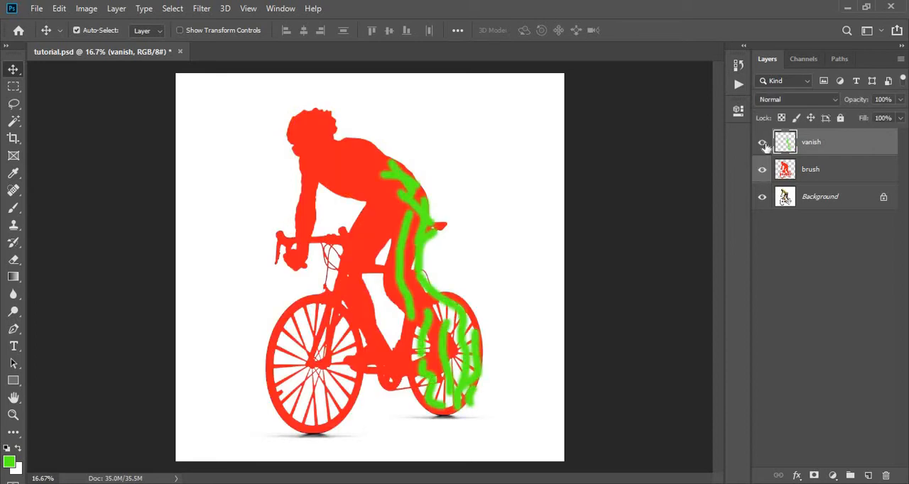
- Play the Blazing action from the Blazing Photoshop Action set and collapse the list of actions
click(288, 10)
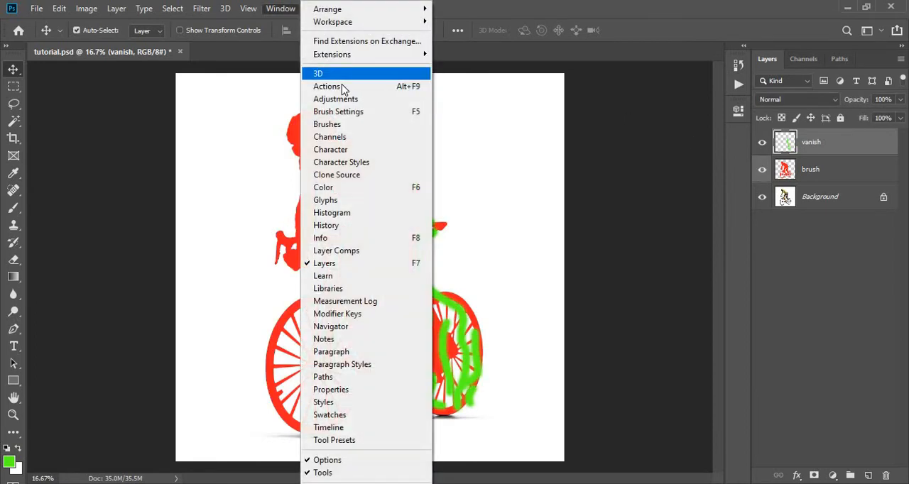
click(347, 87)
click(514, 146)
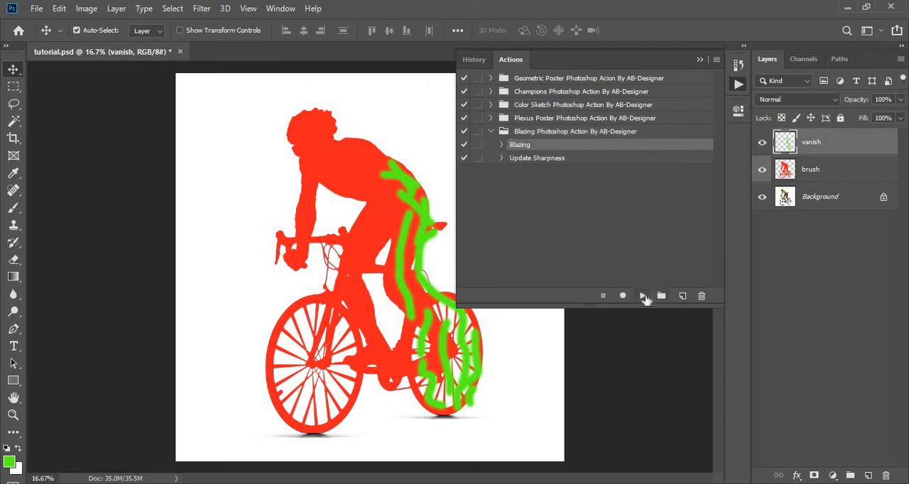
click(644, 296)
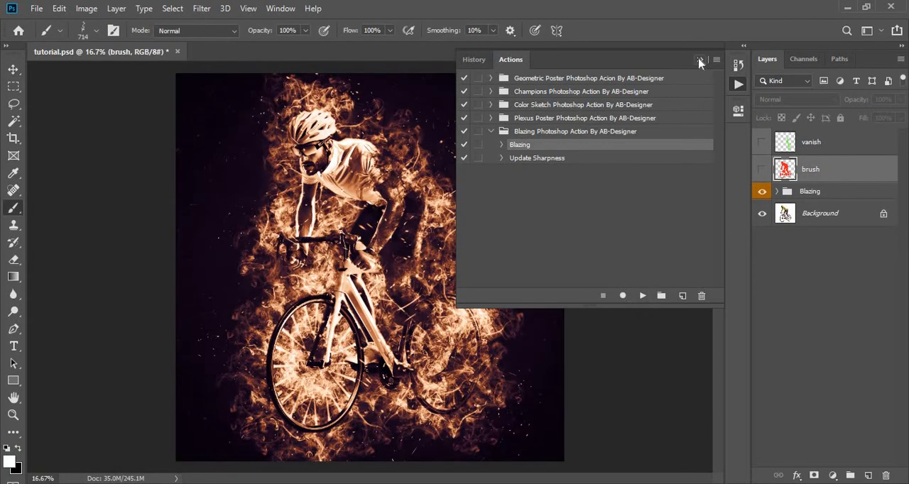
click(700, 63)
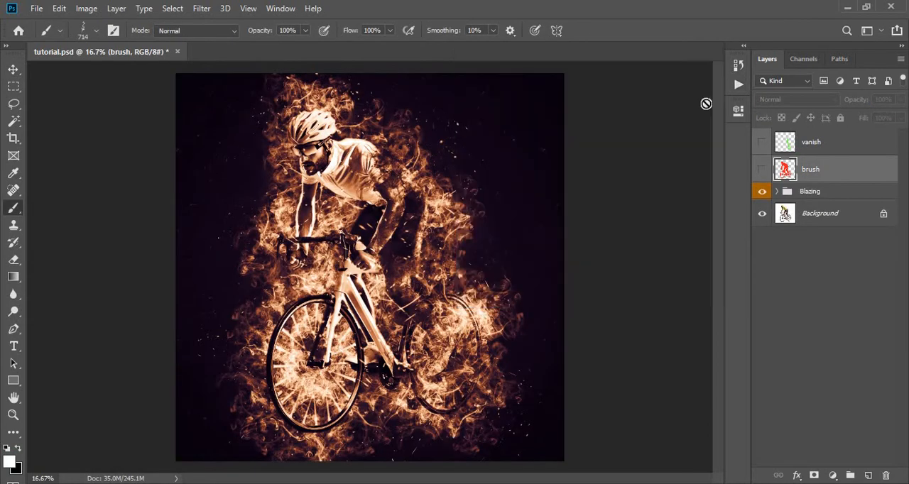
- Compare the Blazing group's fire effect with the original photo and examine the layers inside the group
click(762, 192)
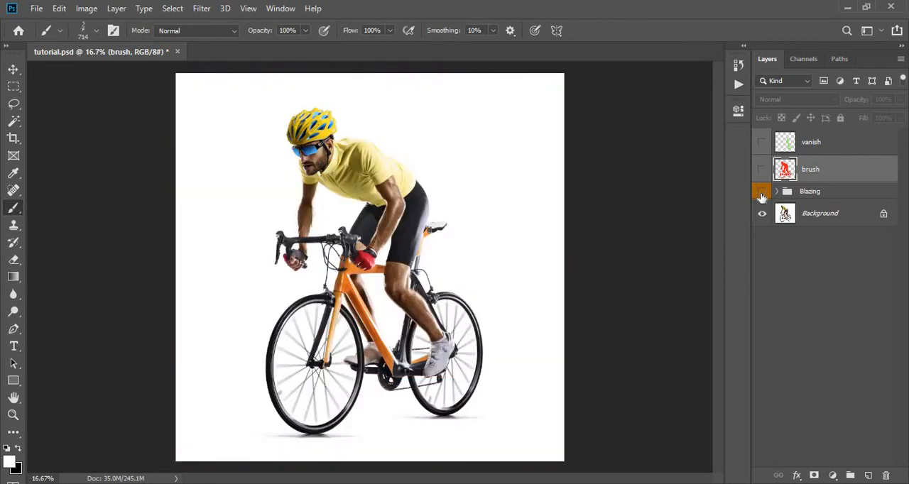
click(762, 193)
click(762, 193)
click(762, 193)
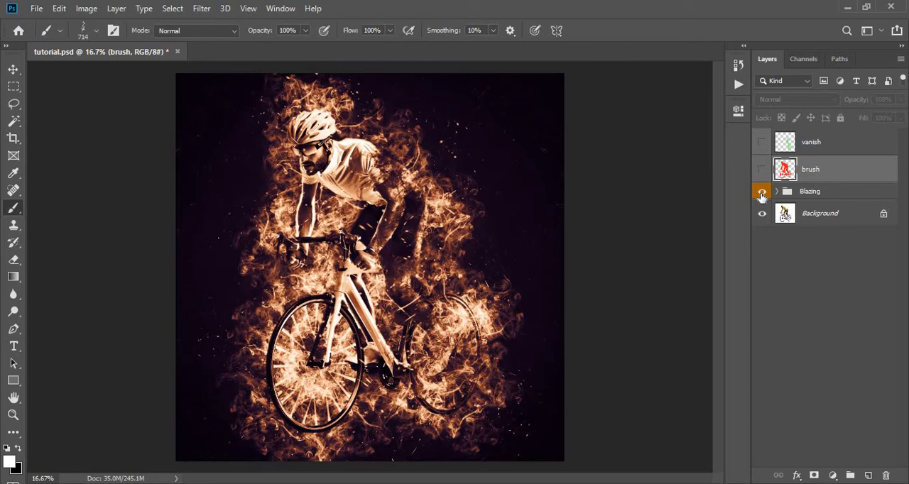
click(763, 193)
click(762, 193)
click(777, 193)
scroll(796, 206, down, 1)
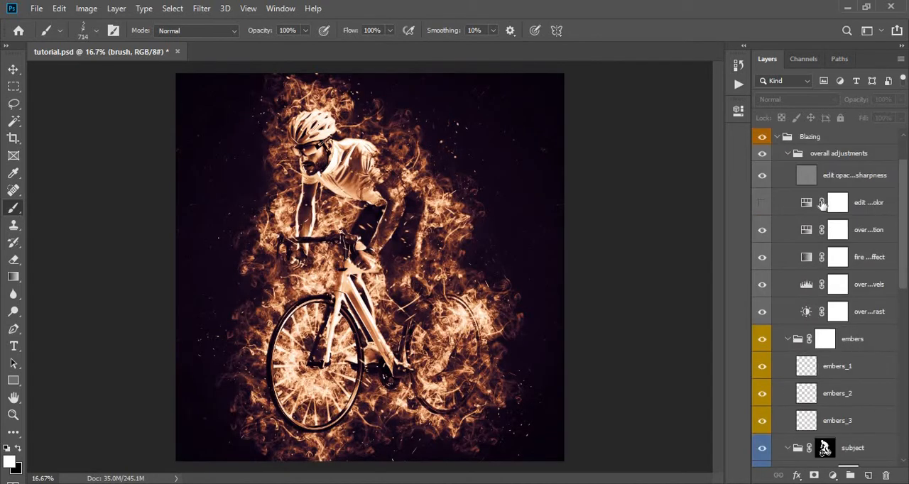
scroll(801, 204, up, 1)
alt+click(780, 192)
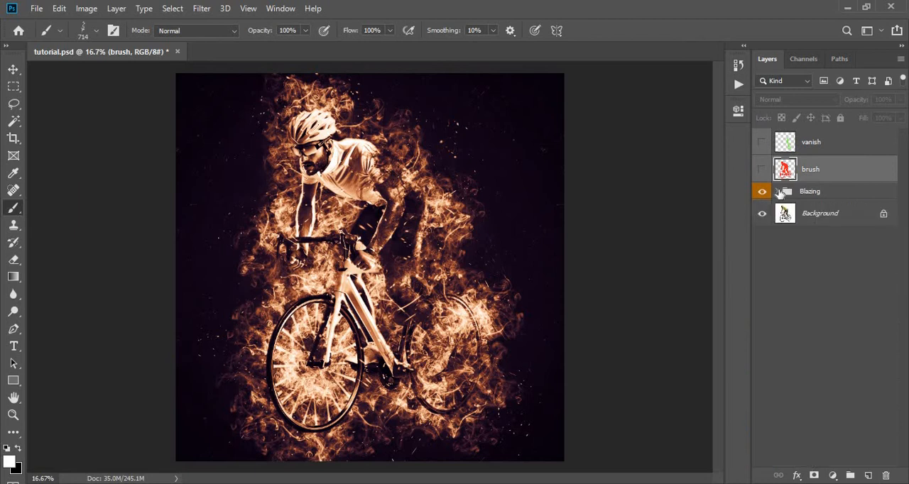
- Expand the Blazing and background settings groups, select the background gradient layer and widen the layer list to show full names
click(779, 193)
click(793, 298)
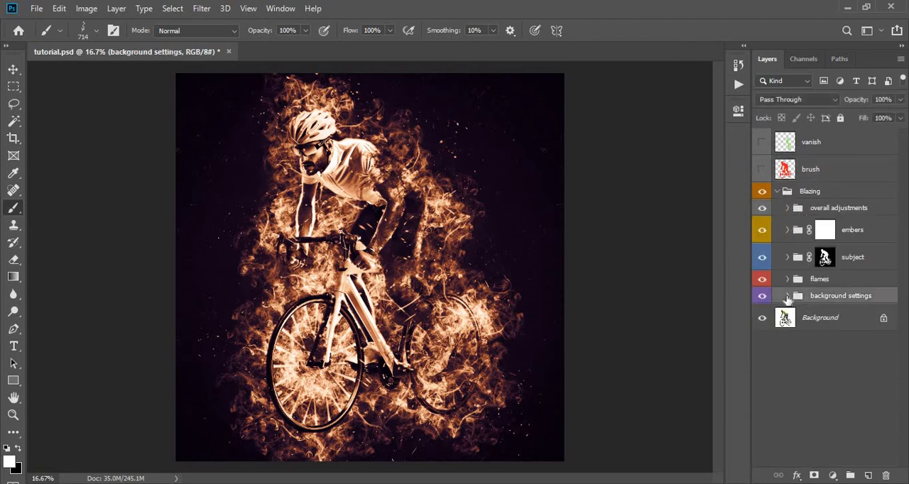
click(787, 295)
click(803, 369)
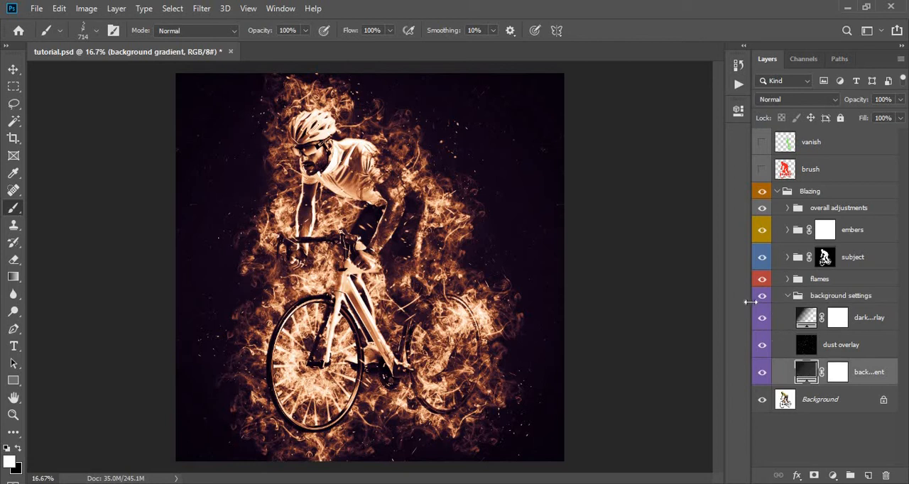
drag(720, 301, 678, 300)
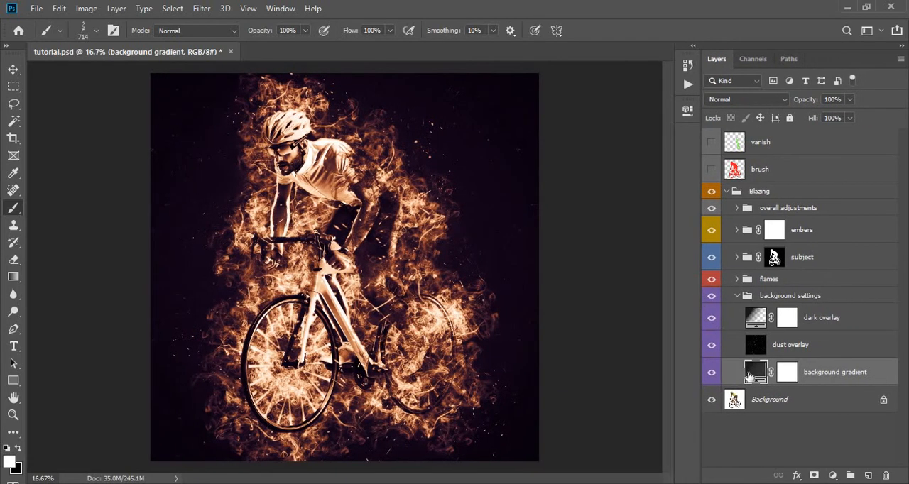
- Edit the background gradient and set its end color stop to dark red #481919
double_click(751, 372)
drag(433, 93, 619, 110)
click(594, 136)
drag(466, 35, 694, 39)
double_click(814, 286)
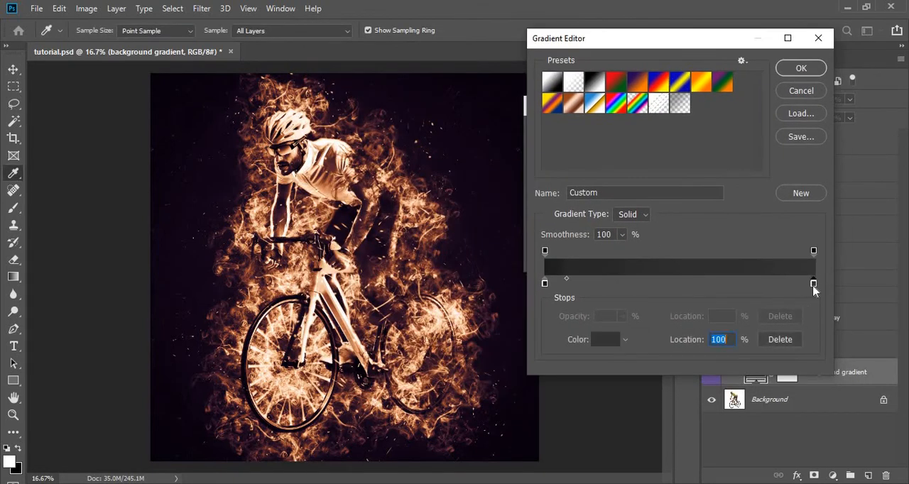
drag(611, 79, 719, 91)
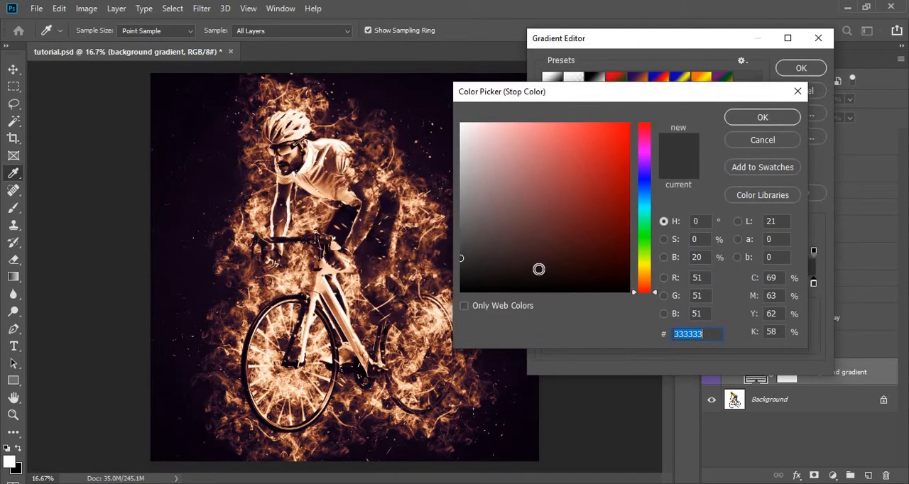
click(545, 242)
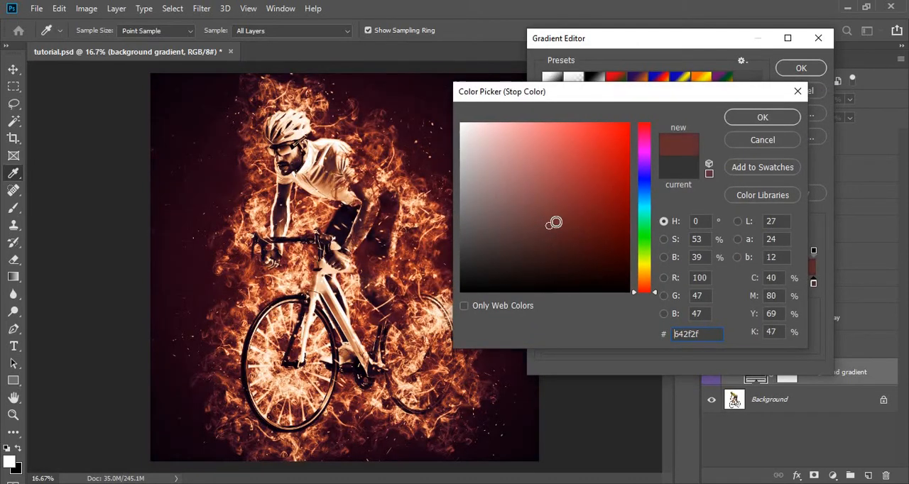
mouse_move(571, 257)
mouse_down()
mouse_move(577, 267)
mouse_move(605, 258)
mouse_move(554, 245)
mouse_move(572, 244)
mouse_up()
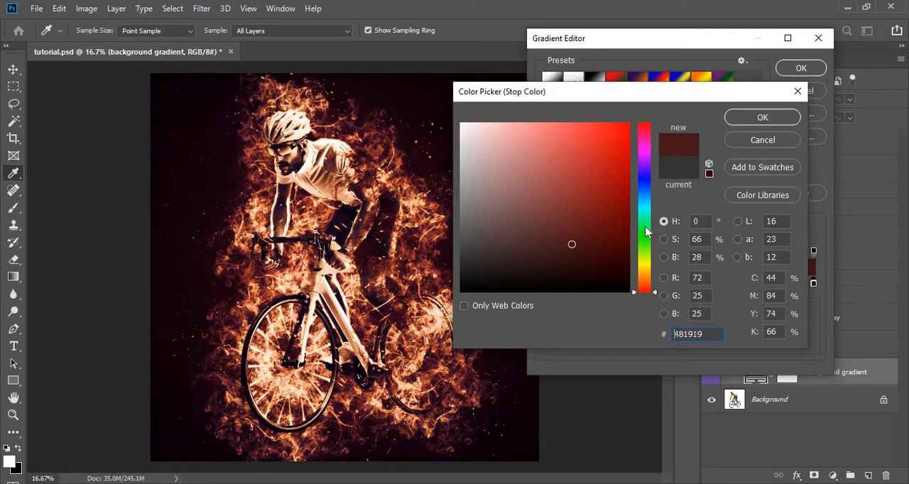
- Change the background gradient's end color stop to dark olive #323718 and apply the gradient fill
mouse_move(650, 235)
mouse_down()
mouse_move(643, 149)
mouse_move(650, 195)
mouse_up()
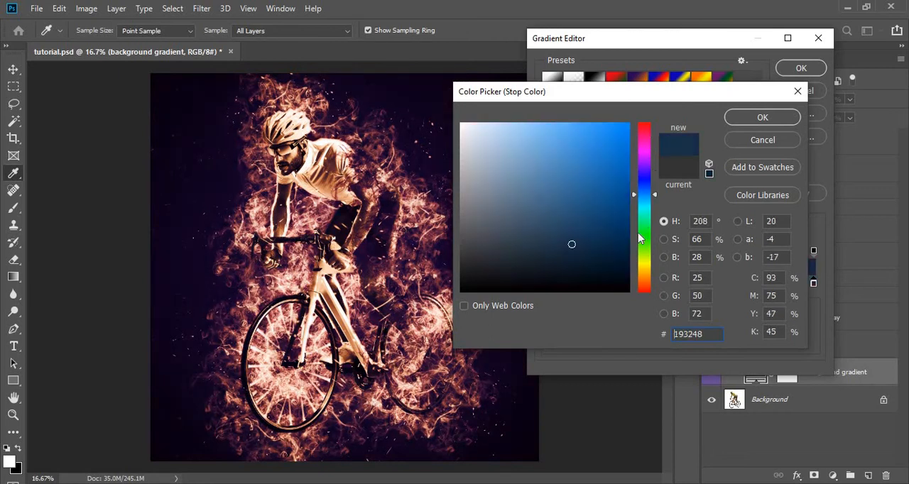
mouse_move(643, 241)
mouse_down()
mouse_move(642, 281)
mouse_move(645, 261)
mouse_up()
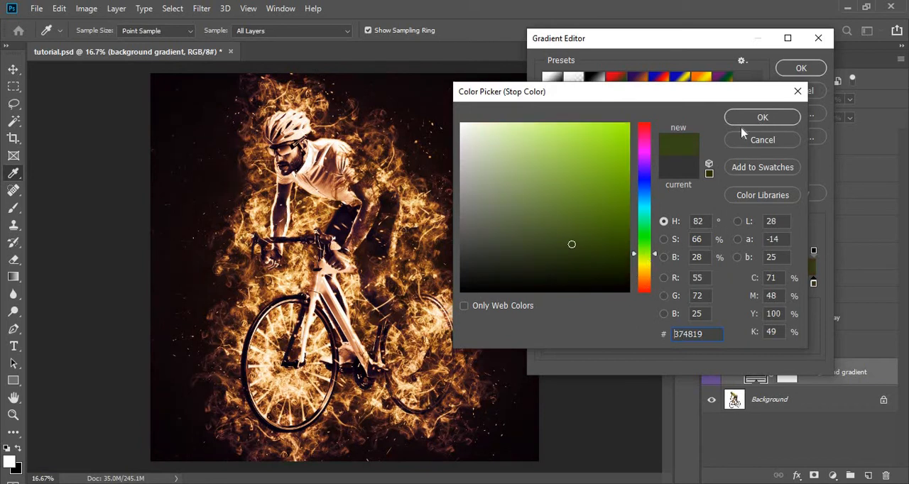
drag(648, 259, 644, 260)
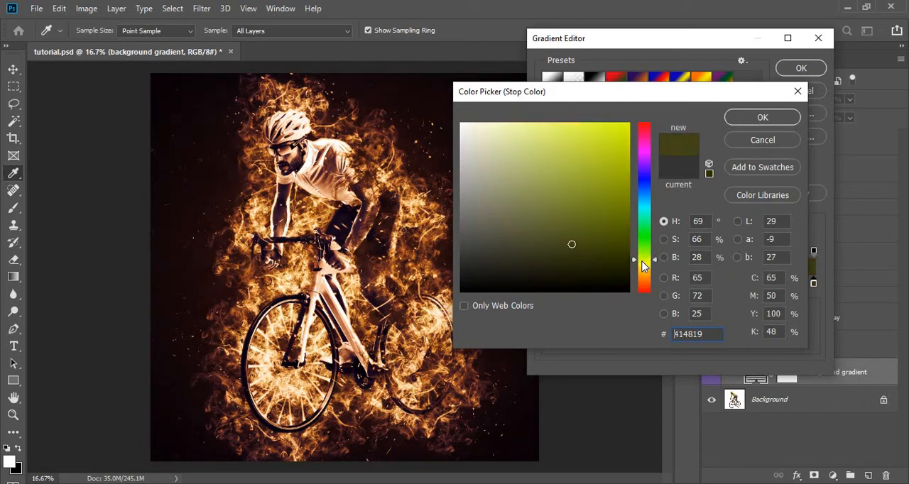
click(554, 249)
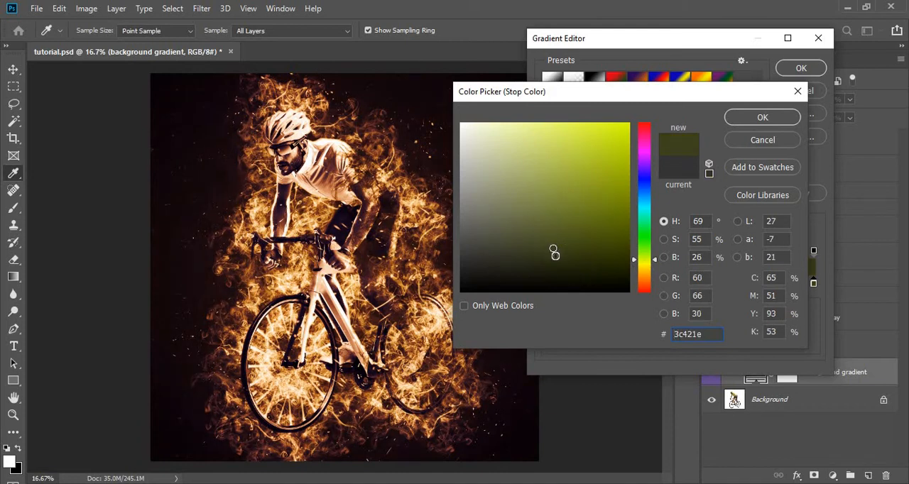
click(556, 256)
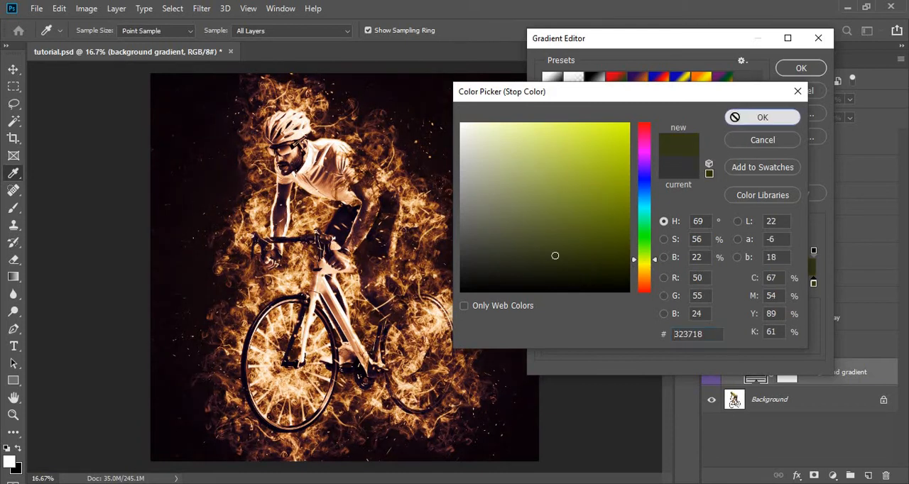
click(753, 118)
click(792, 69)
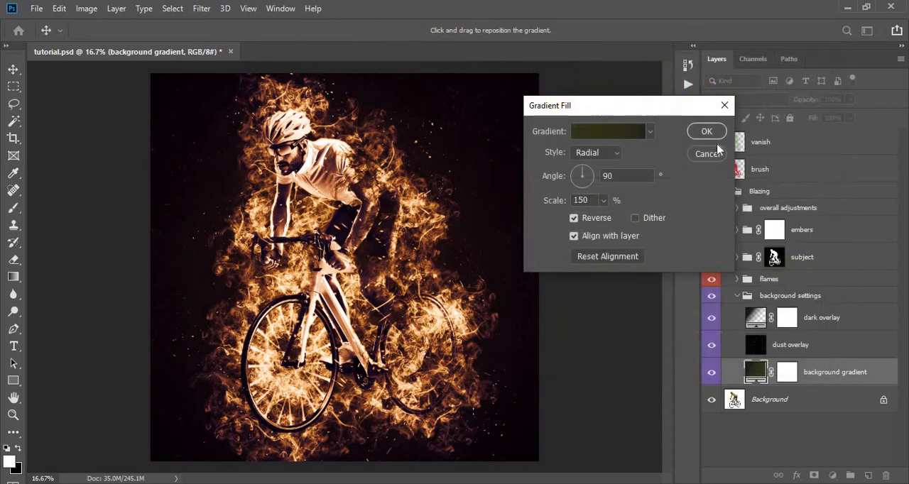
click(709, 133)
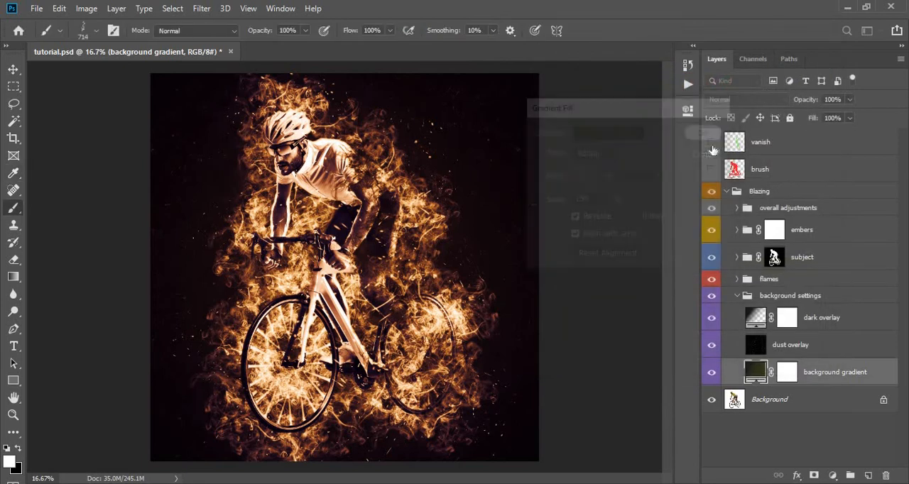
- Compare the image with and without the dust overlay layer and adjust that layer's opacity
click(741, 349)
click(712, 347)
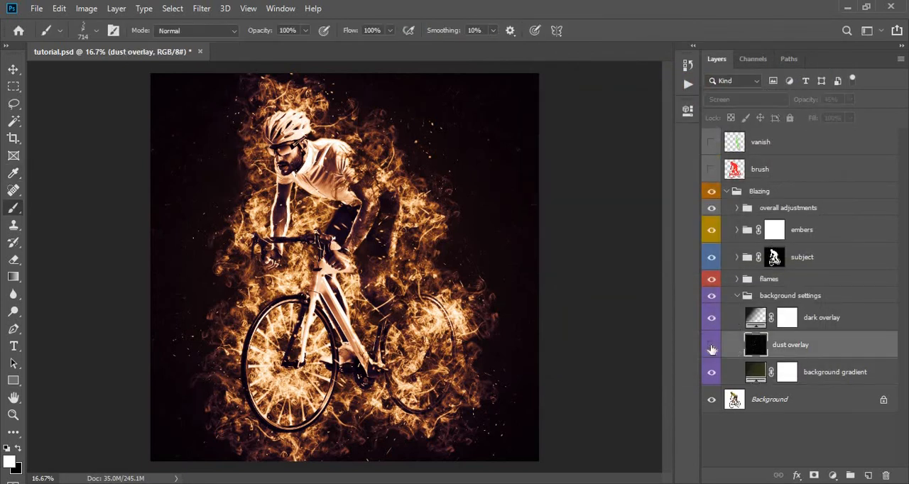
click(712, 348)
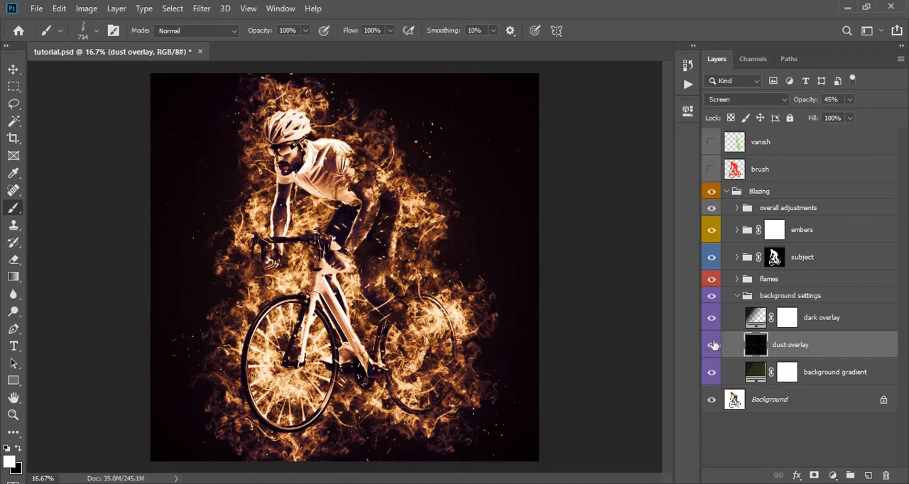
click(850, 100)
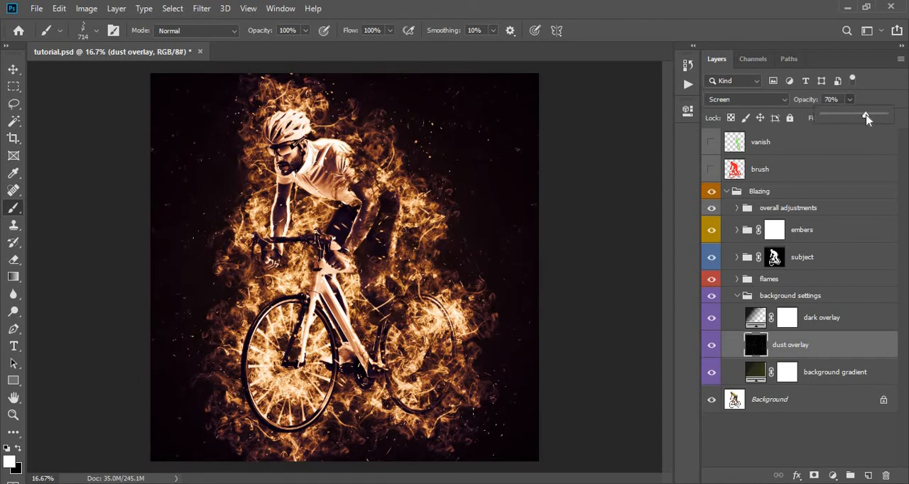
drag(872, 120, 856, 119)
click(849, 104)
- Preview the dark overlay layer's effect, set its opacity to 61% and collapse the background settings group
click(755, 320)
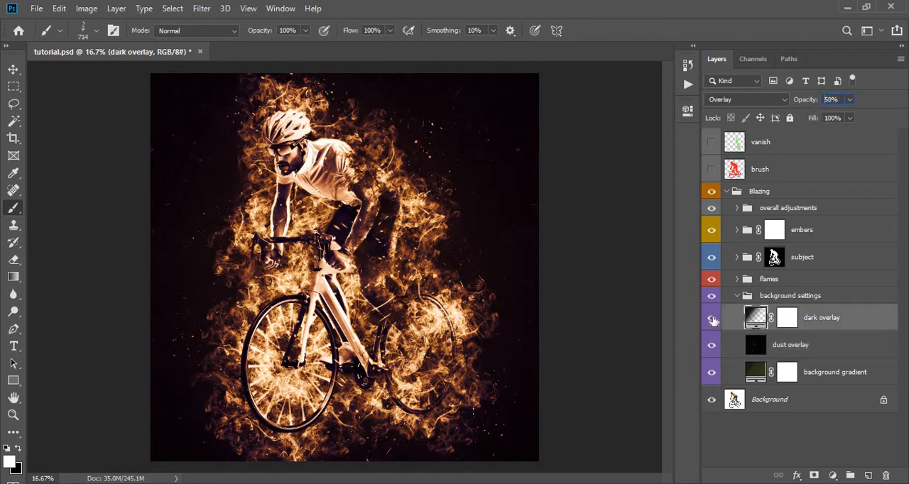
click(713, 320)
click(712, 320)
click(850, 100)
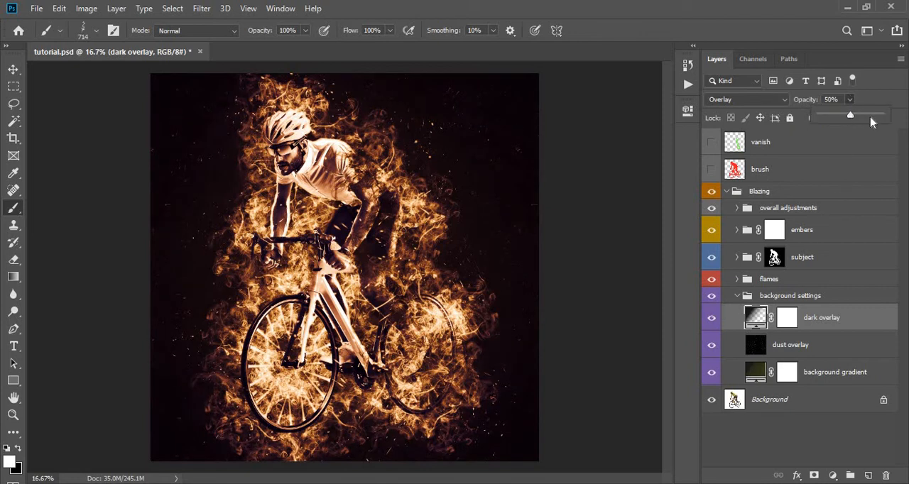
mouse_move(873, 123)
mouse_down()
mouse_move(901, 123)
mouse_move(768, 122)
mouse_move(893, 132)
mouse_move(859, 130)
mouse_up()
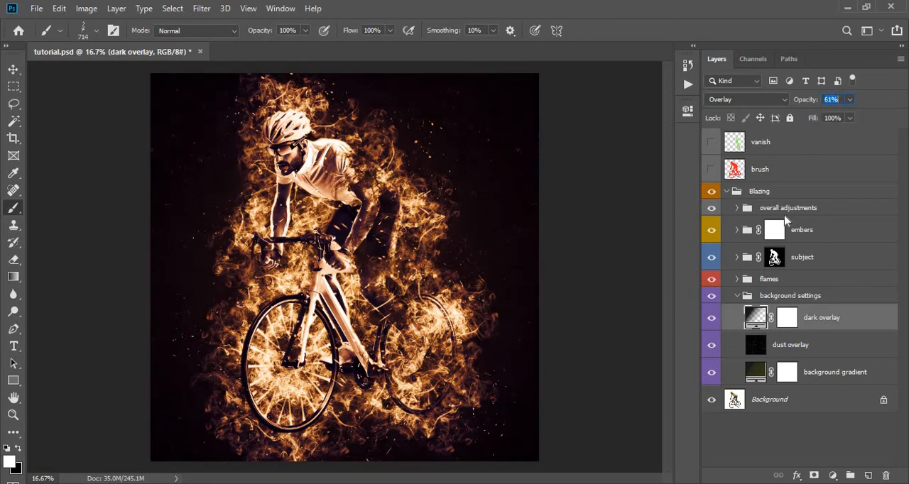
click(738, 297)
- Expand the flames group and examine what each flames layer contributes by switching the layers' visibility off and on
click(743, 281)
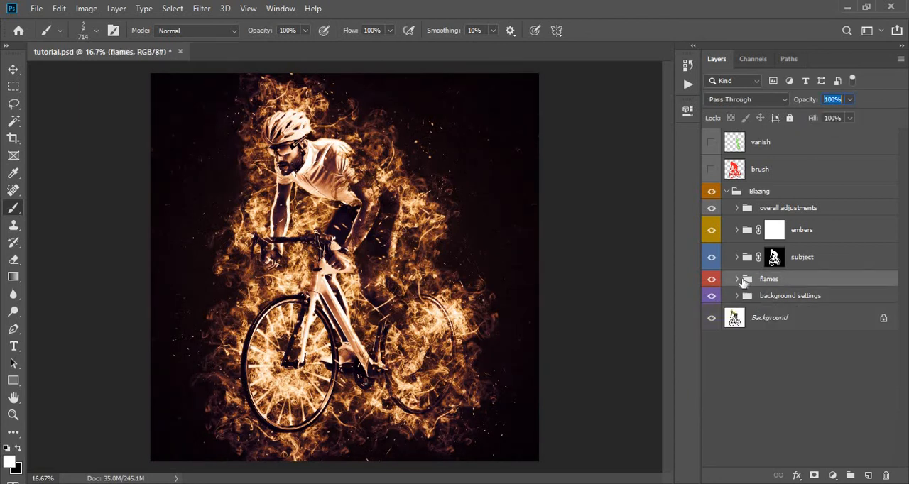
click(738, 280)
scroll(718, 242, down, 3)
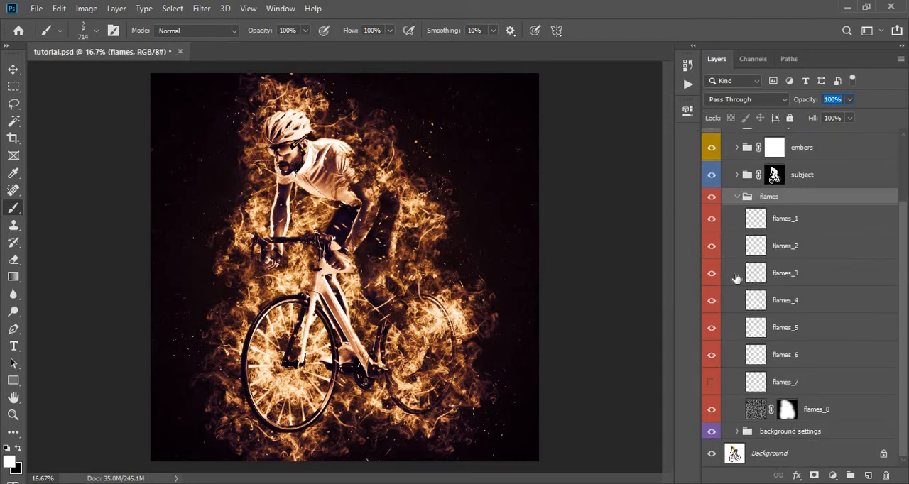
click(711, 220)
click(711, 247)
click(711, 247)
click(712, 274)
click(712, 274)
click(713, 302)
click(710, 331)
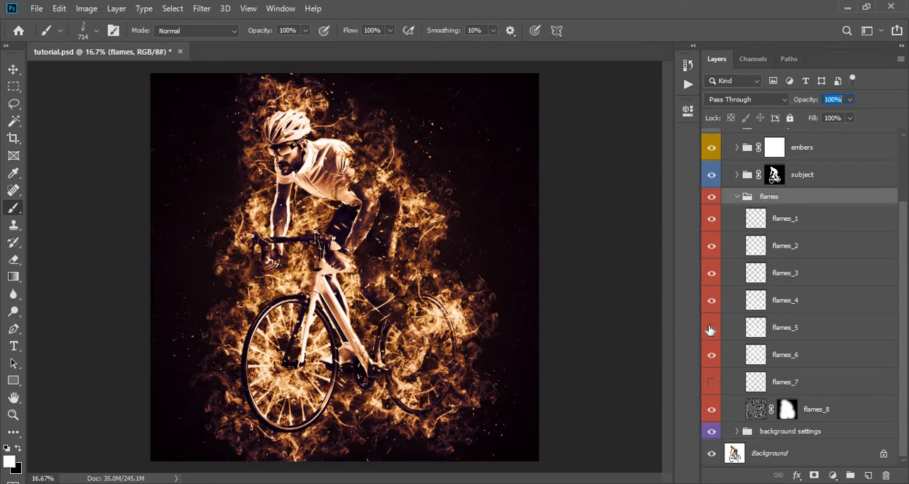
click(710, 331)
click(710, 355)
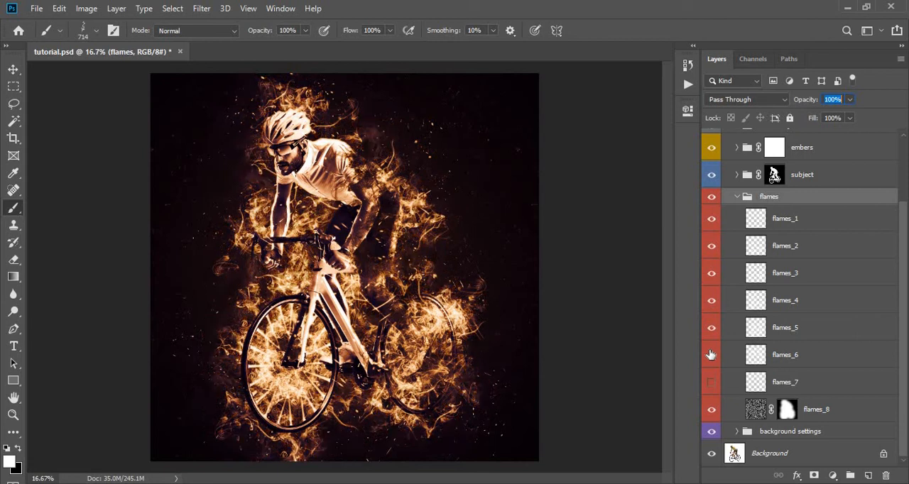
click(711, 355)
click(712, 385)
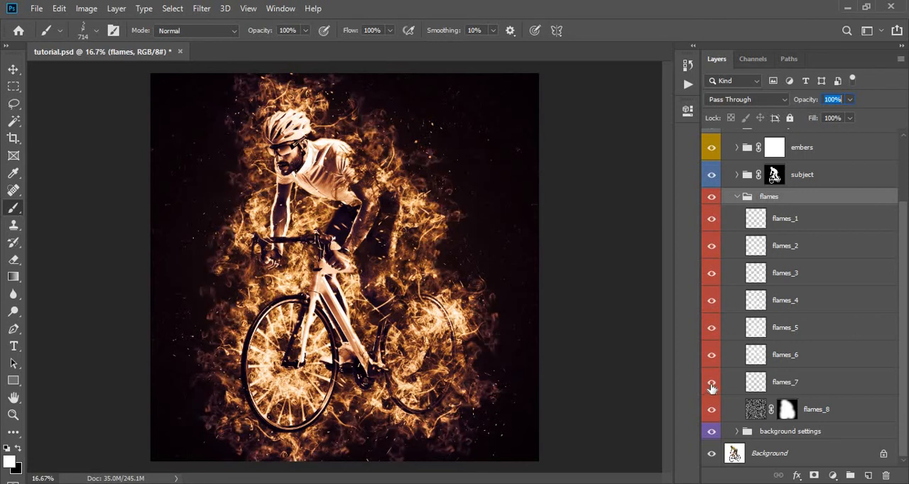
click(712, 388)
click(712, 388)
click(712, 410)
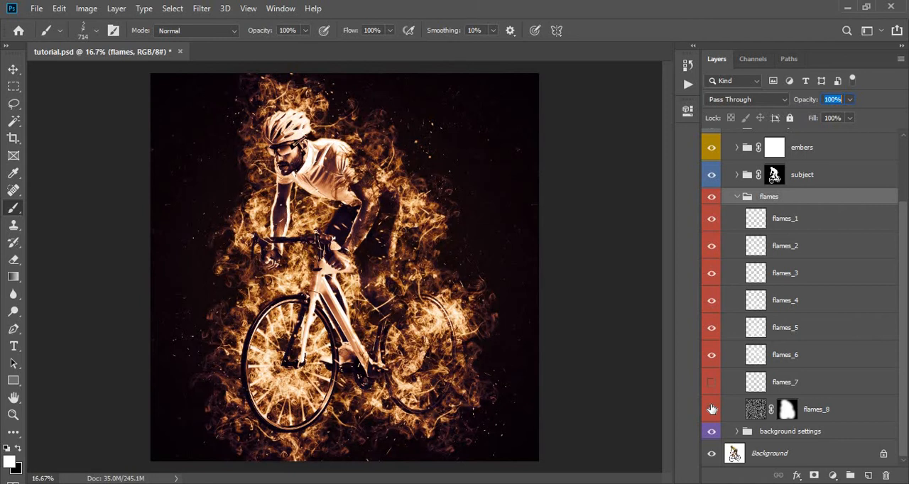
click(711, 410)
- Set the flames_6 layer's opacity to 35% and collapse the flames group
click(768, 360)
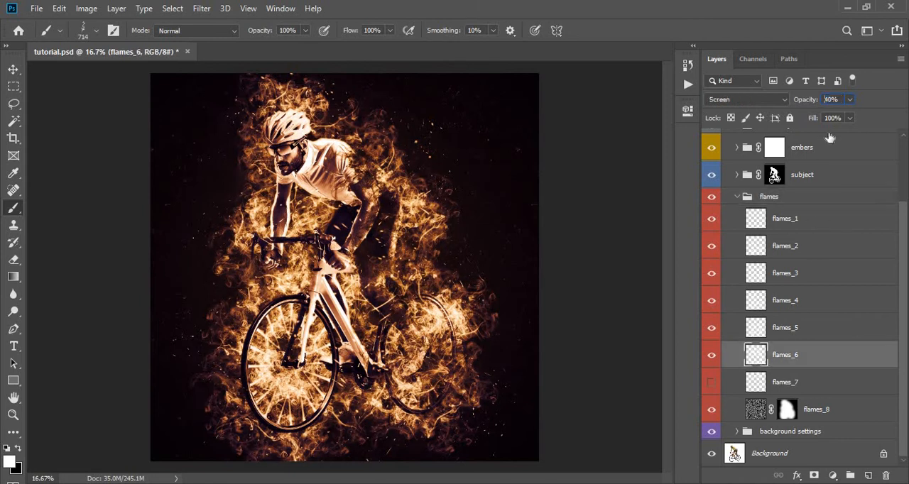
click(849, 101)
drag(865, 117, 843, 115)
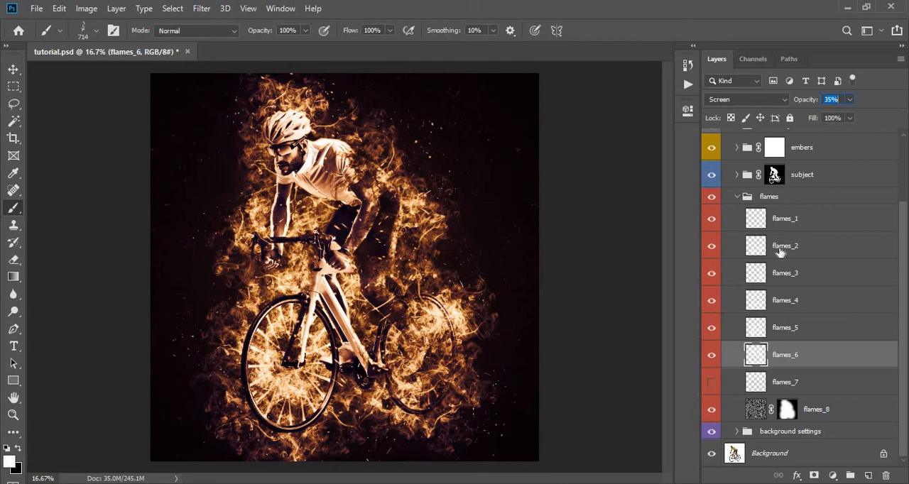
click(768, 254)
click(739, 198)
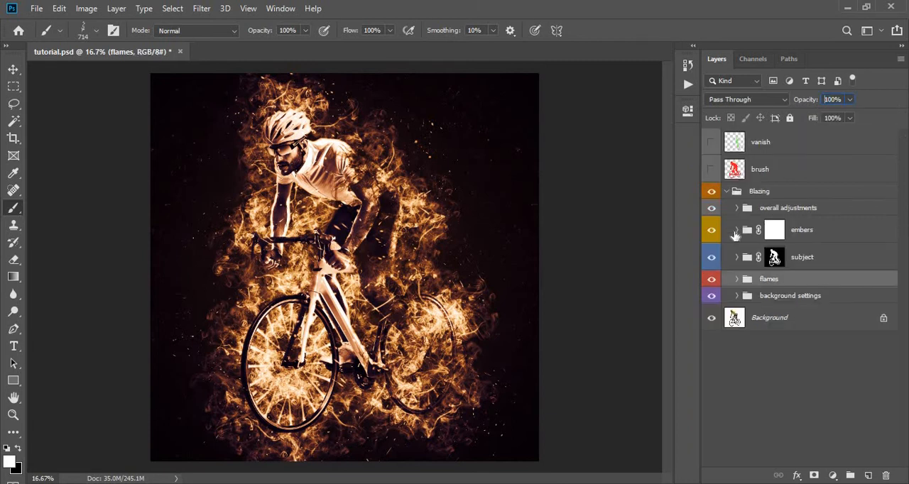
- Compare the image with and without the subject group and expand the group to show its layers
click(775, 257)
click(712, 257)
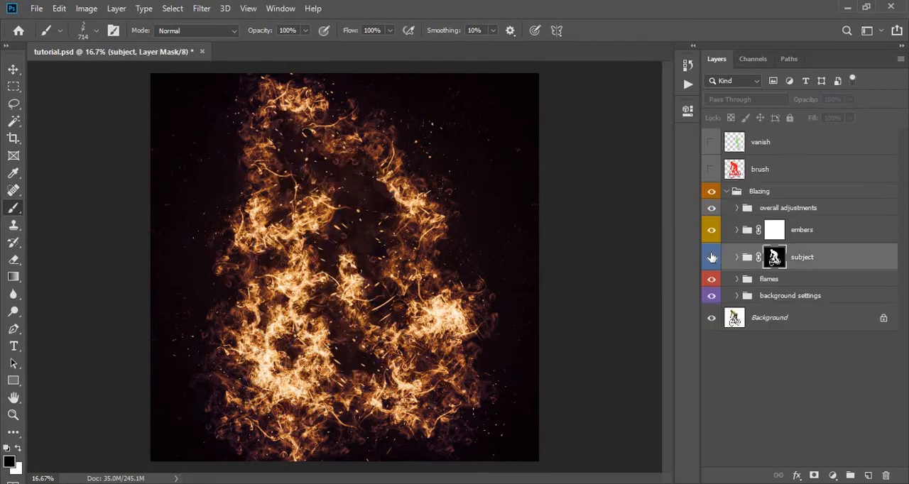
click(711, 257)
click(737, 257)
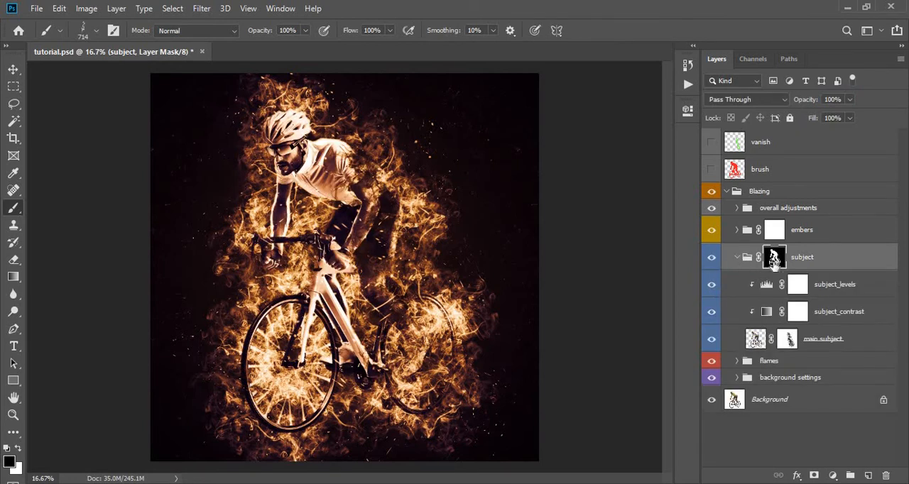
- Set the feather of the subject group's layer mask to 5 px and close the mask properties
double_click(774, 257)
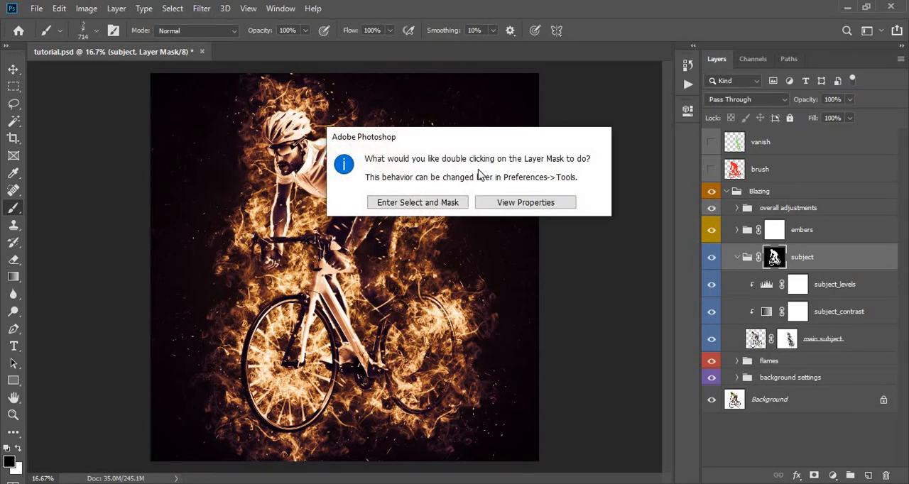
click(494, 202)
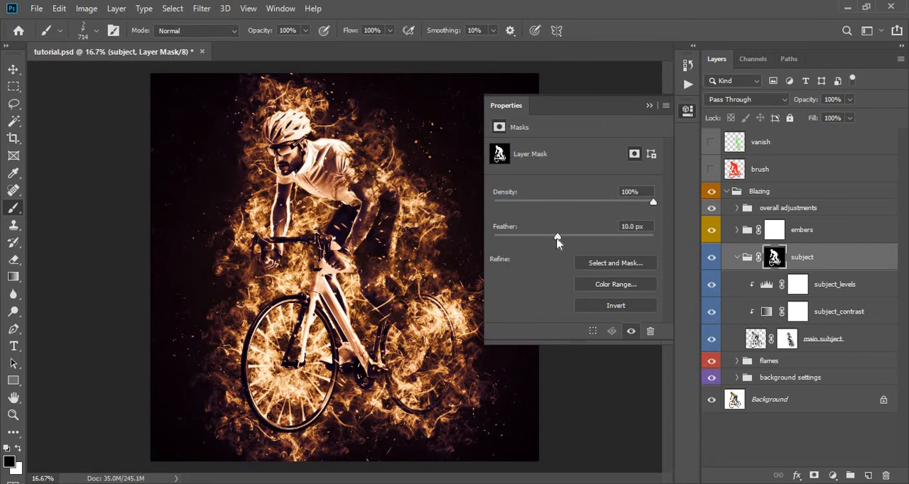
drag(558, 240, 544, 256)
drag(642, 226, 617, 229)
text(5)
key(Return)
click(650, 107)
- Set the subject_levels adjustment's midtone input to 1.03 and its output black level to 19
click(847, 285)
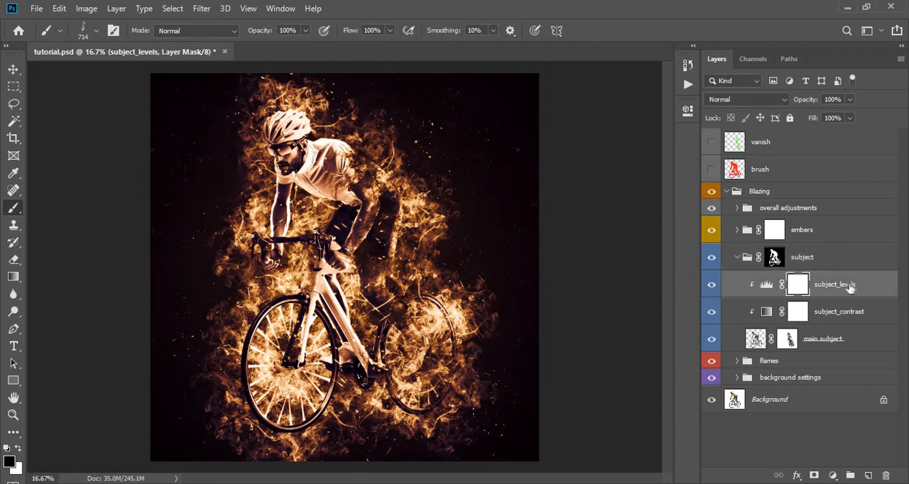
double_click(766, 284)
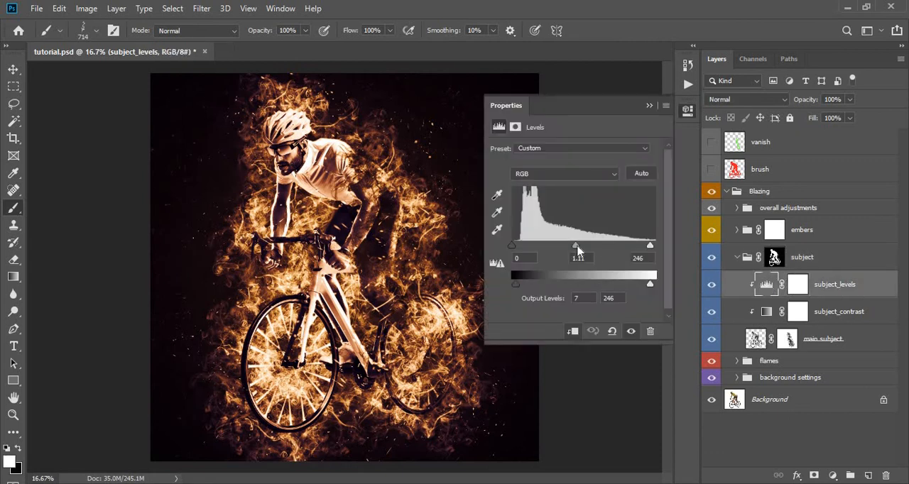
mouse_move(575, 247)
mouse_down()
mouse_move(586, 248)
mouse_move(565, 248)
mouse_move(586, 251)
mouse_up()
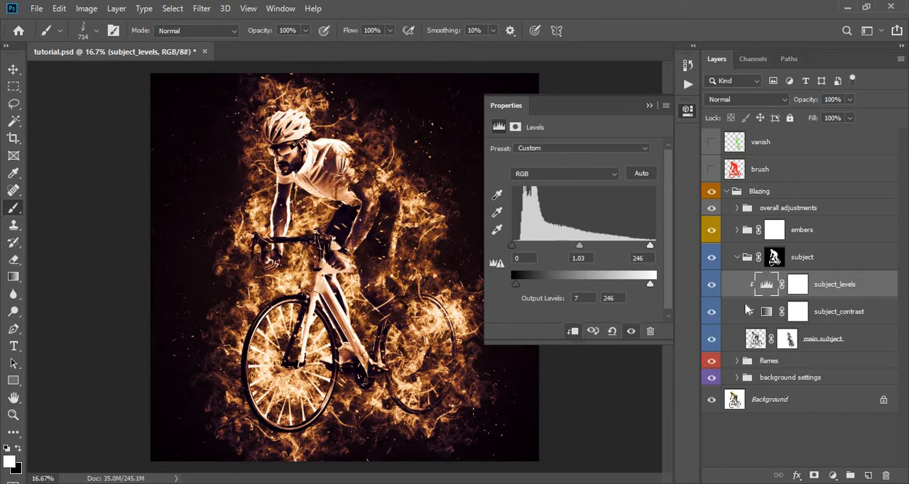
mouse_move(650, 285)
mouse_down()
mouse_move(640, 286)
mouse_move(651, 290)
mouse_up()
mouse_move(515, 287)
mouse_down()
mouse_move(534, 289)
mouse_move(517, 288)
mouse_up()
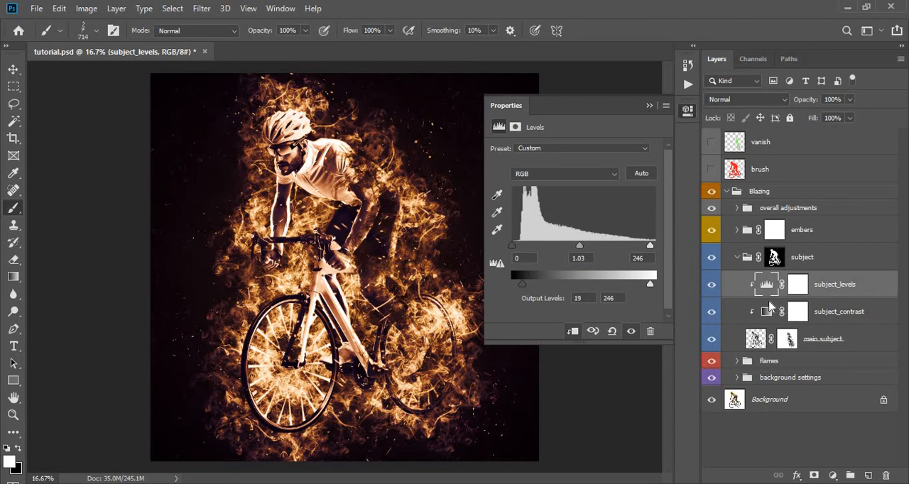
- Set the subject_contrast layer's opacity to 100% and compare the subject with and without this layer
click(793, 322)
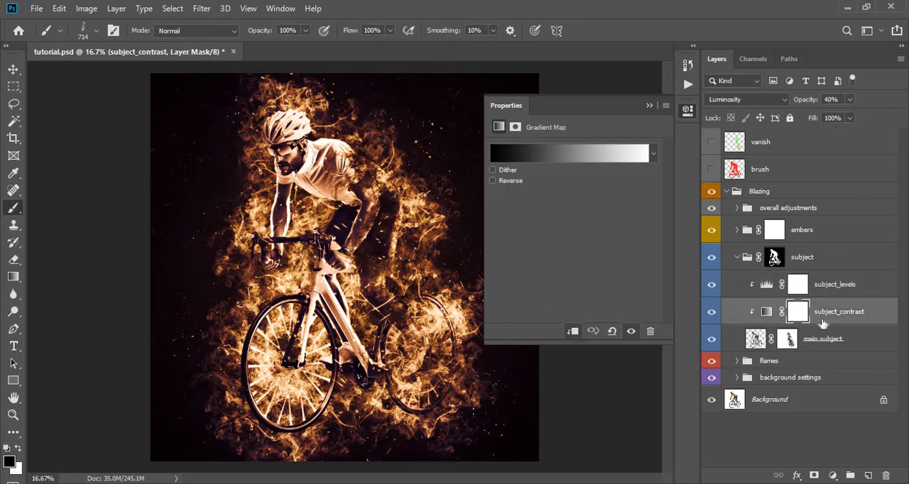
click(713, 312)
click(713, 312)
click(850, 100)
click(887, 115)
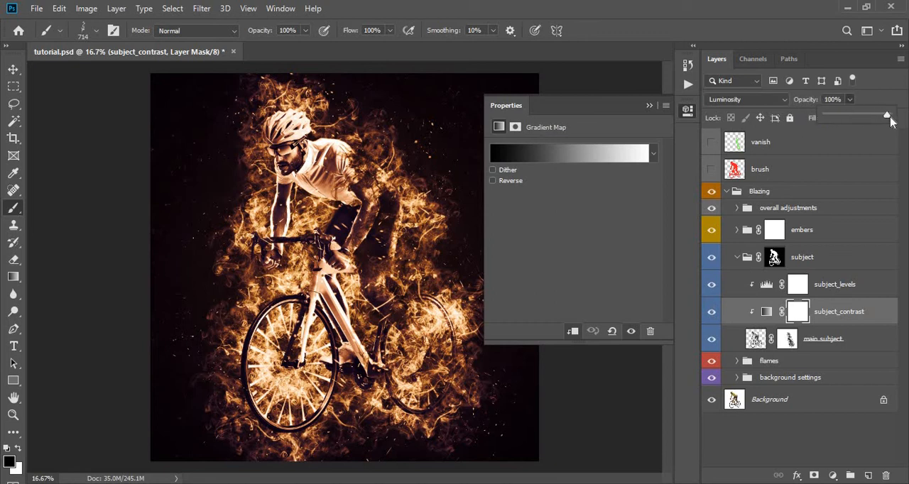
click(712, 315)
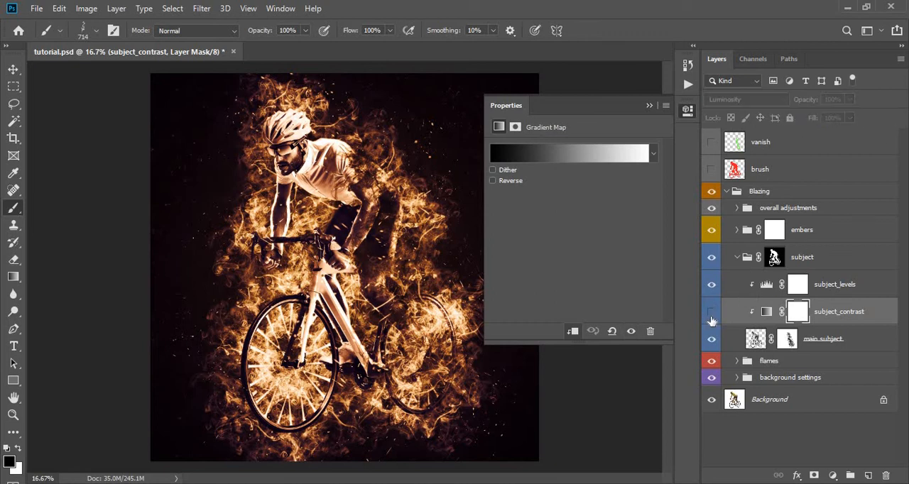
click(712, 316)
click(713, 320)
click(713, 320)
- Lower the subject_contrast layer's opacity to a moderate level
click(850, 100)
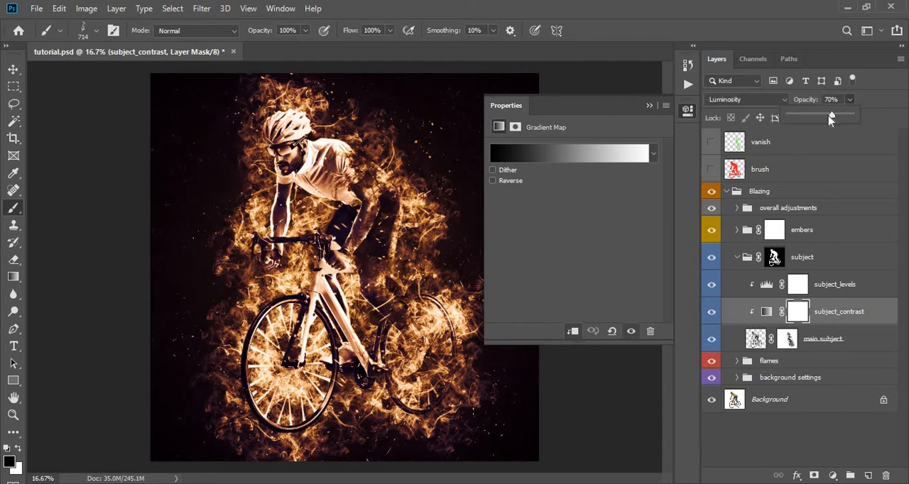
drag(831, 120, 820, 118)
click(851, 99)
- Select the main subject layer's mask and close its mask properties
click(755, 339)
click(787, 339)
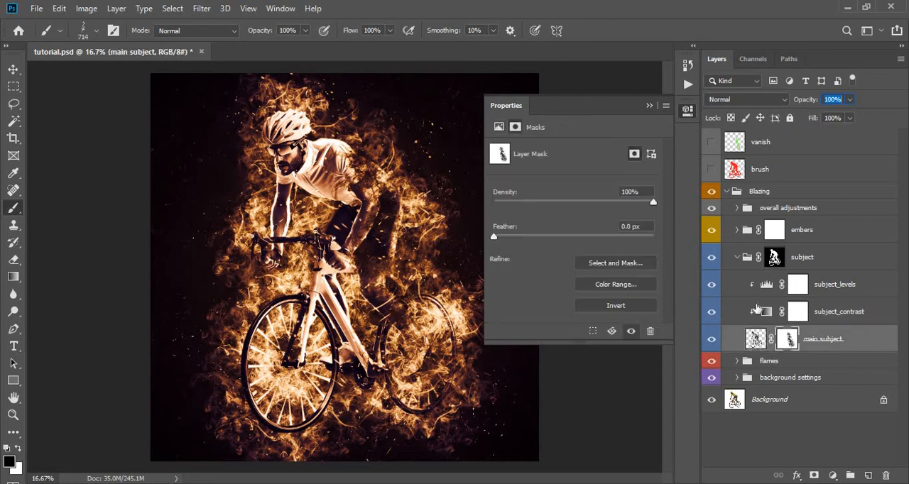
click(649, 106)
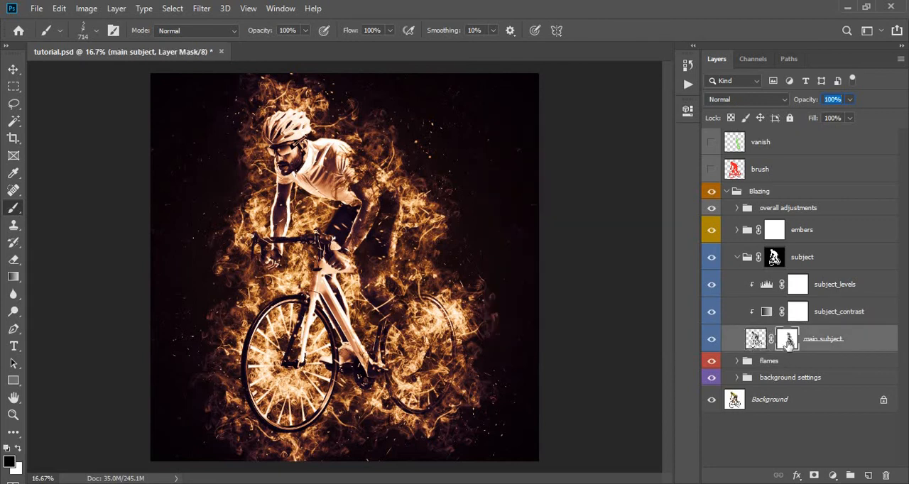
- Compare the subject with the main subject layer's mask disabled and enabled, and collapse the subject group
right_click(788, 342)
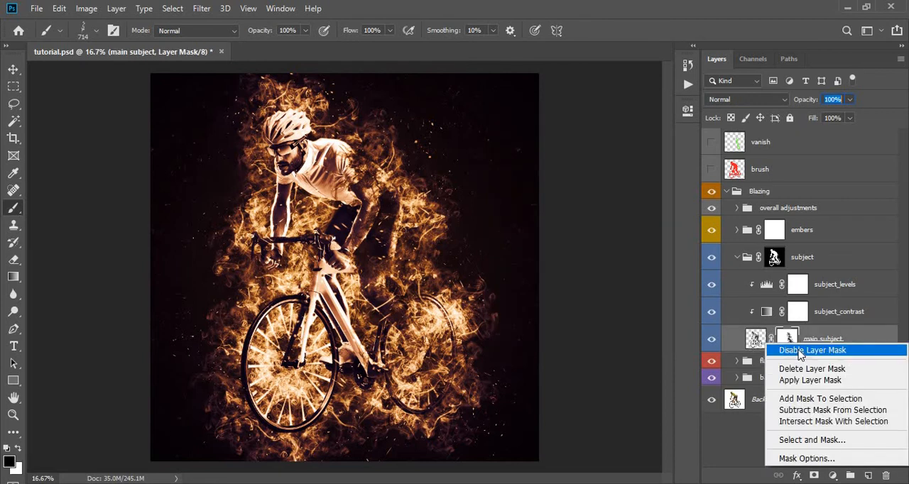
click(800, 354)
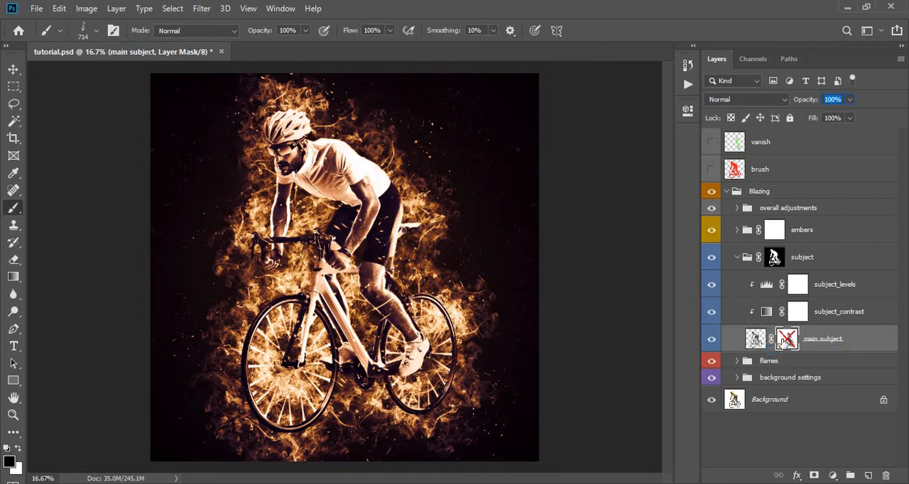
shift+click(786, 341)
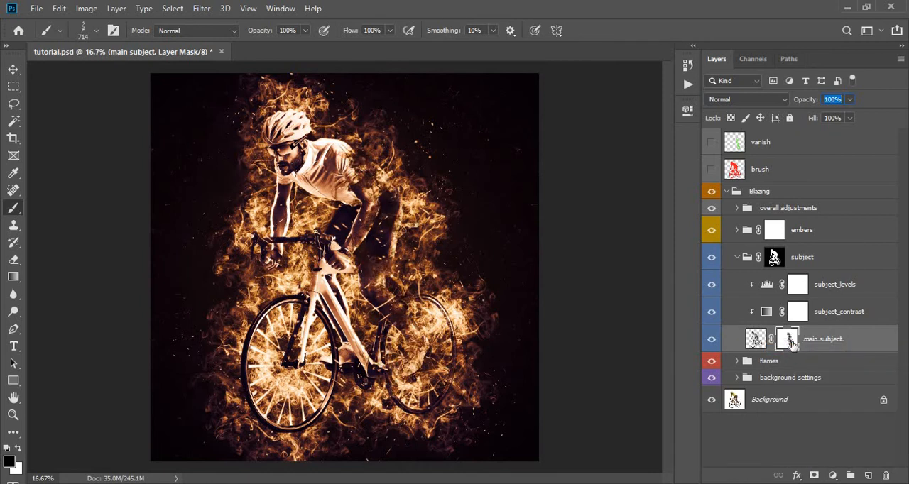
click(737, 259)
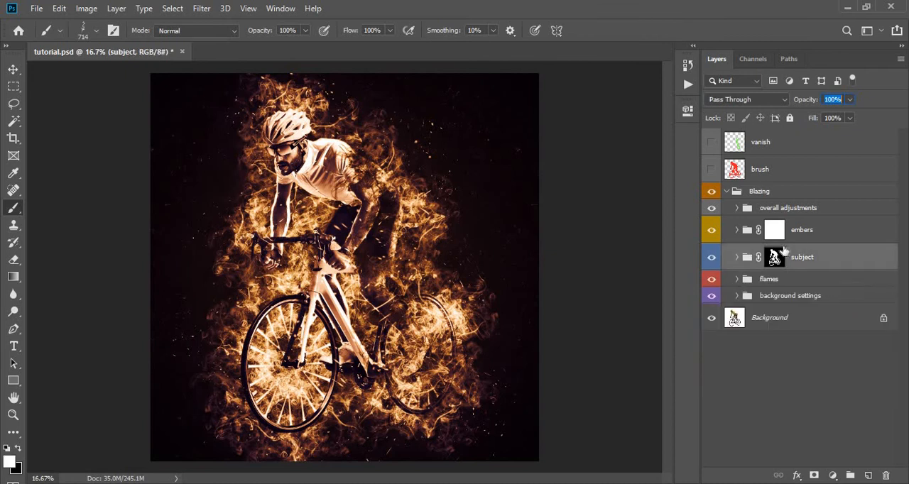
- Compare the image with and without the embers group and expand the group
click(781, 237)
click(711, 232)
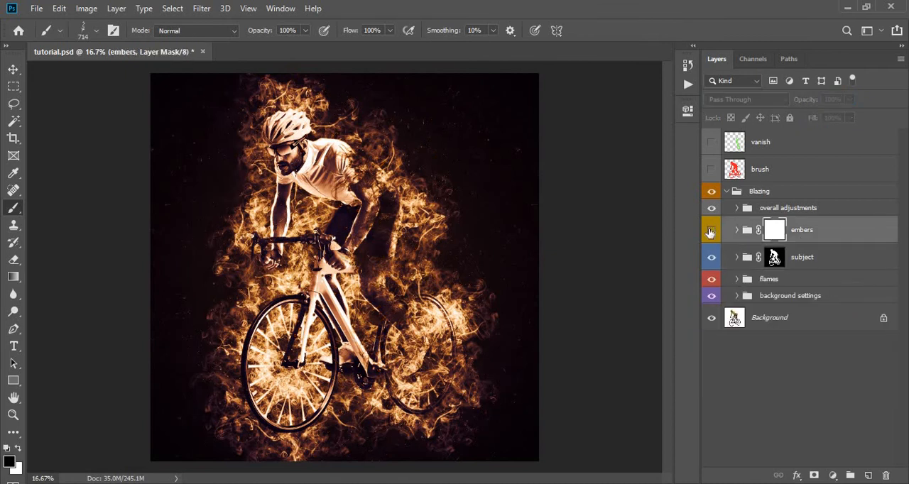
click(710, 233)
click(737, 230)
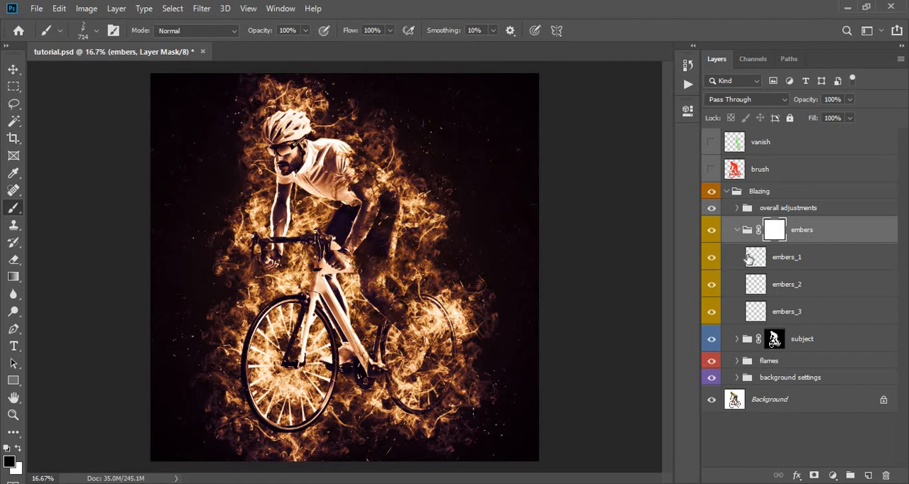
- Compare the image with and without the embers_1 layer and lower that layer's opacity
click(727, 263)
click(709, 260)
click(710, 261)
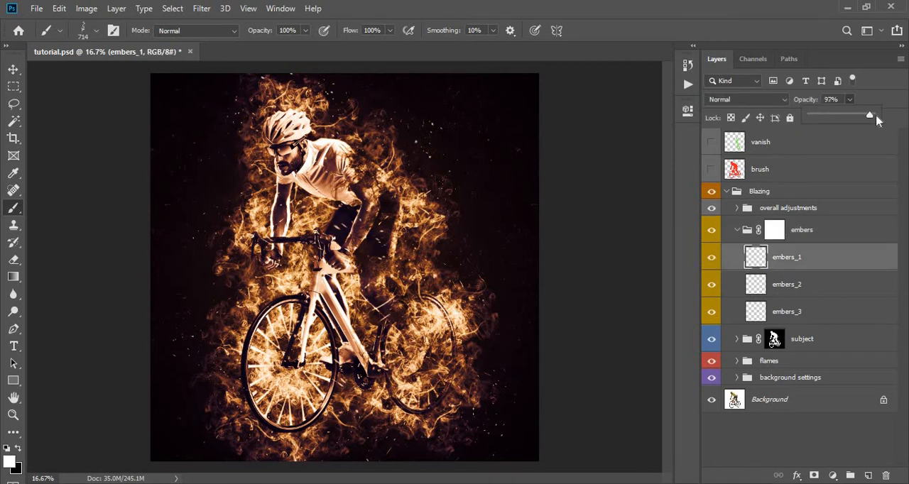
drag(875, 116, 852, 120)
- Check the embers_2 layer's effect by switching its visibility and adjust its opacity
click(788, 286)
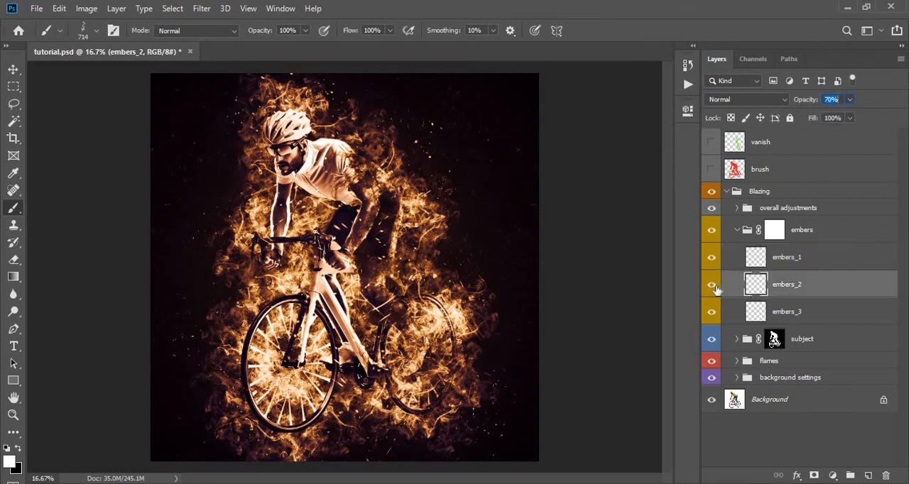
click(712, 289)
mouse_move(855, 118)
mouse_down()
mouse_move(873, 111)
mouse_move(810, 116)
mouse_move(839, 122)
mouse_move(852, 108)
mouse_up()
- Check the embers_3 layer's effect, set its opacity to 78% and collapse the embers group
click(728, 320)
click(713, 314)
click(712, 313)
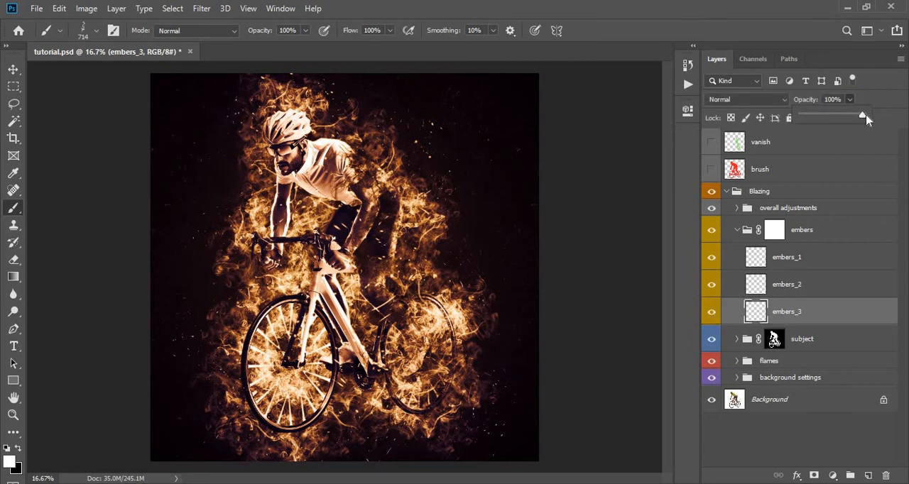
drag(867, 119, 774, 128)
drag(841, 124, 848, 124)
click(742, 229)
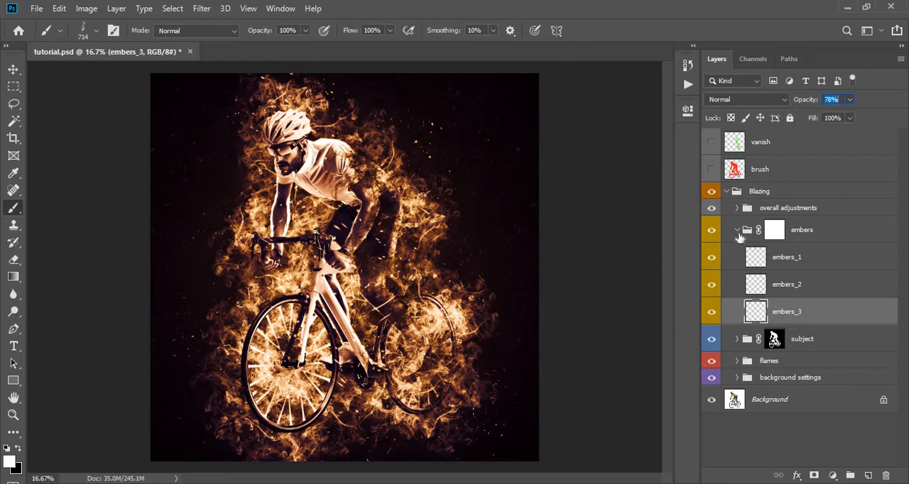
click(737, 230)
- Compare the image with and without the overall adjustments group and expand the group
click(732, 214)
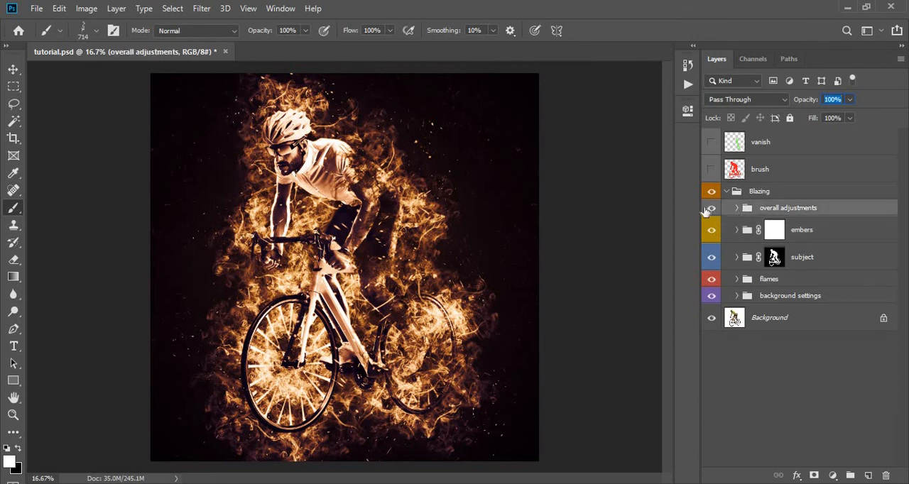
click(709, 209)
click(711, 209)
click(738, 208)
scroll(741, 212, down, 1)
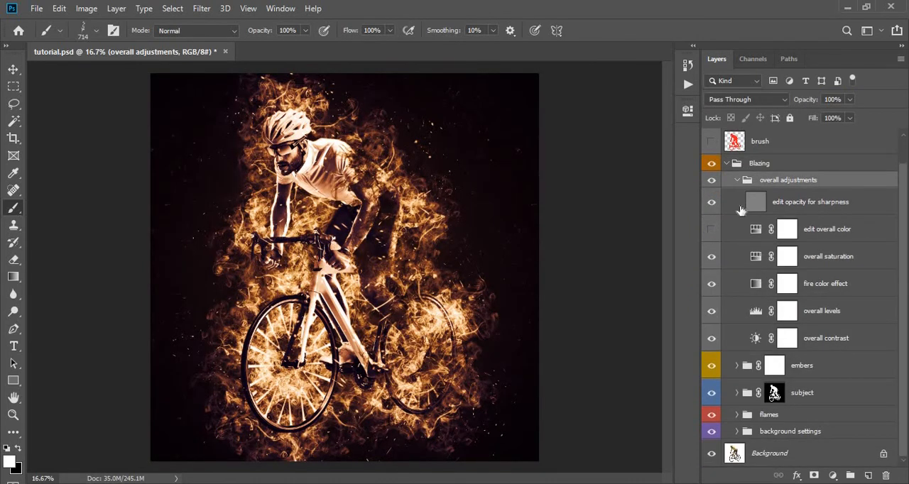
- Adjust the opacity of the "edit opacity for sharpness" layer, trying 0% and 100%, and compare the image with and without it
click(741, 210)
click(712, 206)
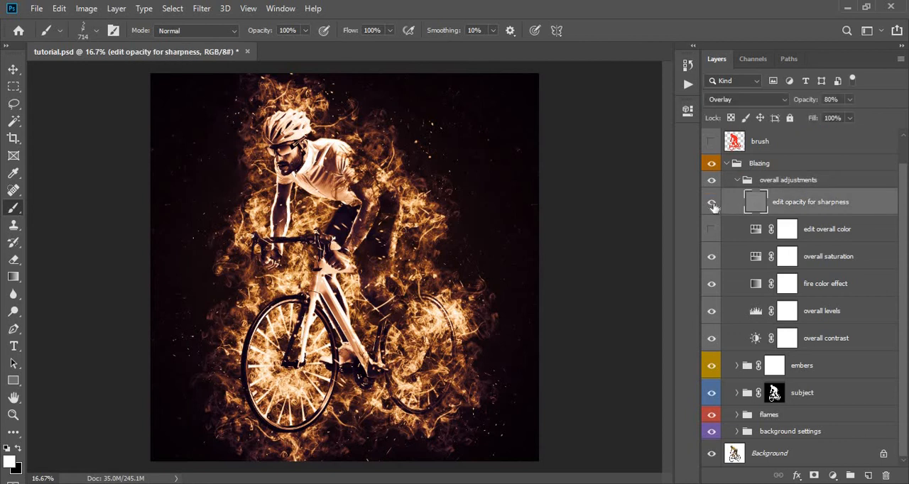
click(850, 99)
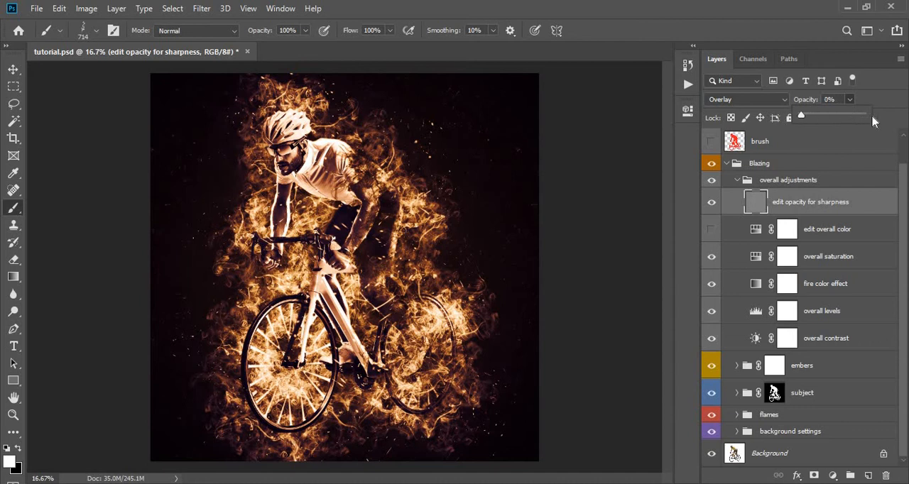
click(712, 205)
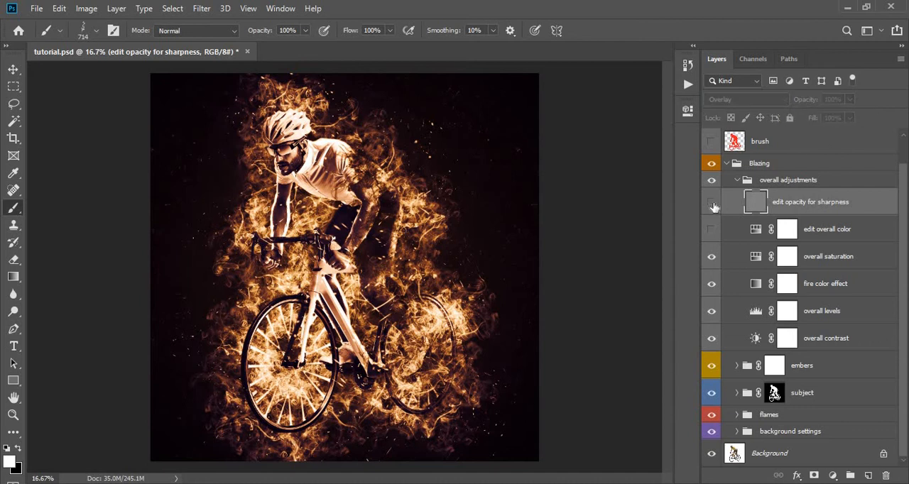
click(713, 205)
click(712, 205)
click(850, 99)
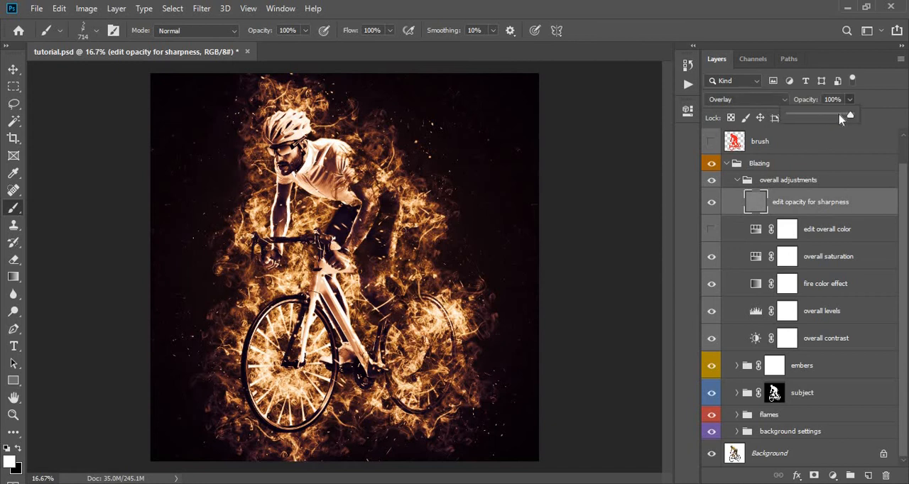
- Show the edit overall color layer and set its colorized hue to 21
click(741, 242)
click(746, 259)
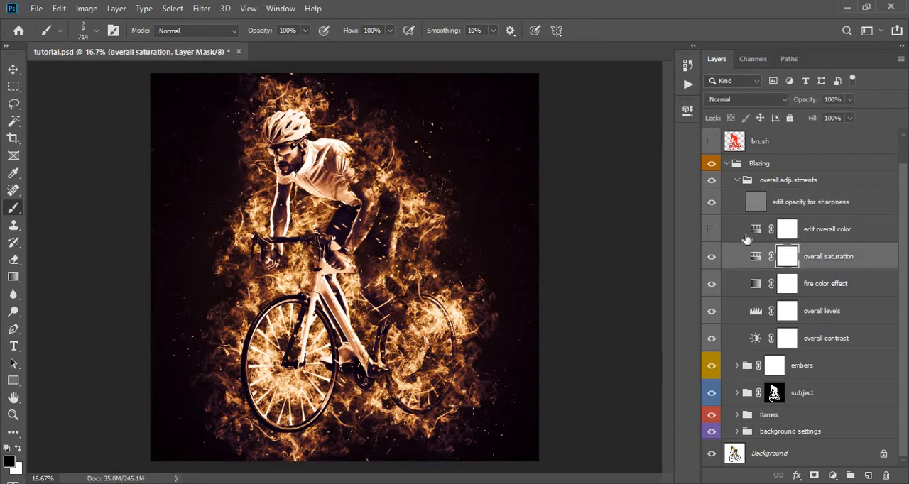
click(752, 238)
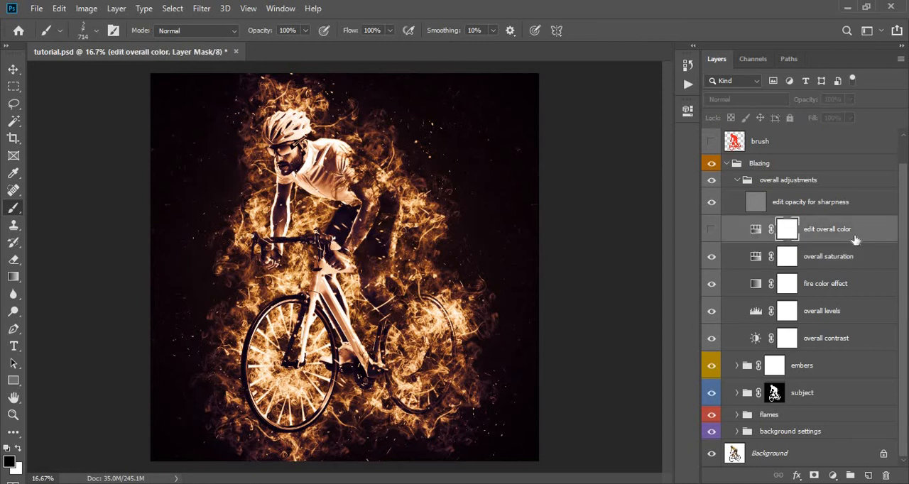
click(712, 232)
double_click(754, 231)
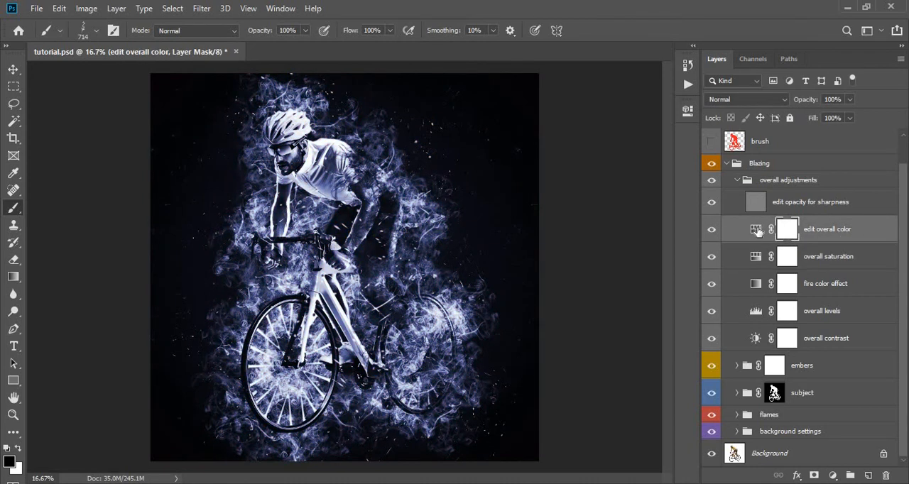
drag(574, 200, 503, 219)
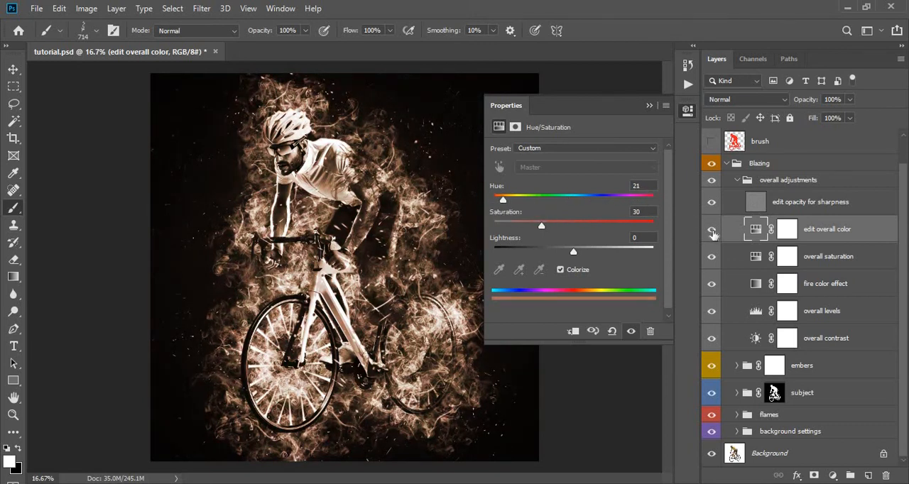
- Turn off Colorize for edit overall color, set hue to -42 and saturation to -47, and hide the layer
click(561, 271)
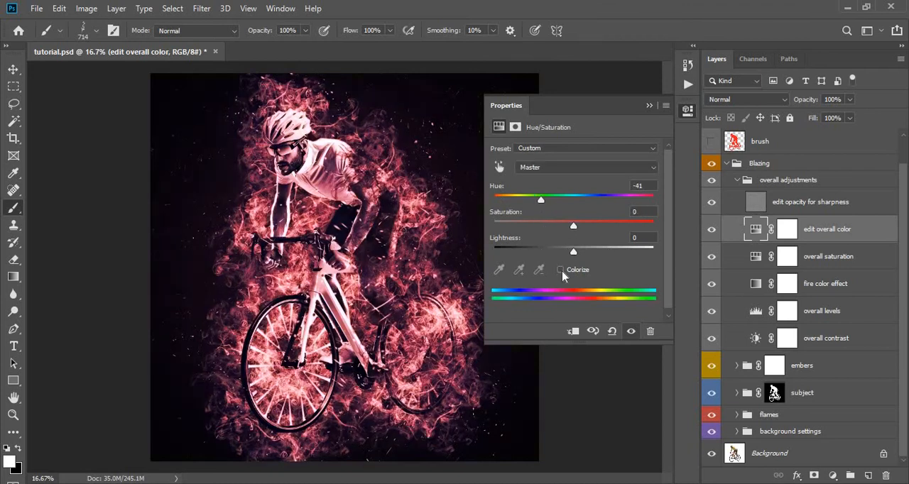
drag(539, 203, 500, 201)
drag(576, 218, 550, 229)
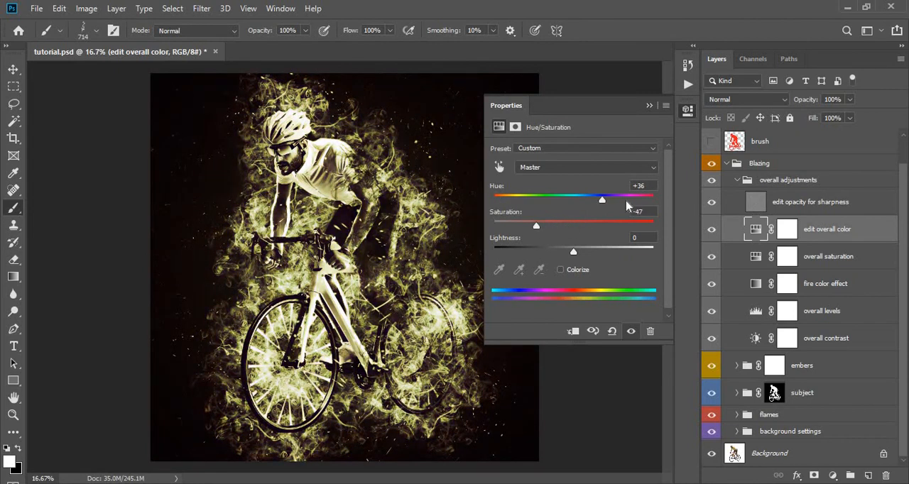
drag(616, 199, 540, 204)
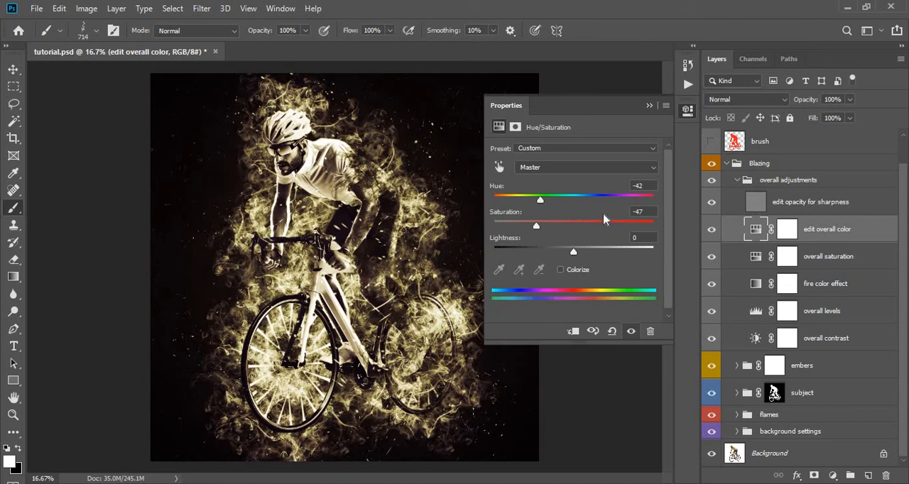
click(712, 230)
- Slightly increase the saturation of the overall saturation adjustment layer
click(754, 259)
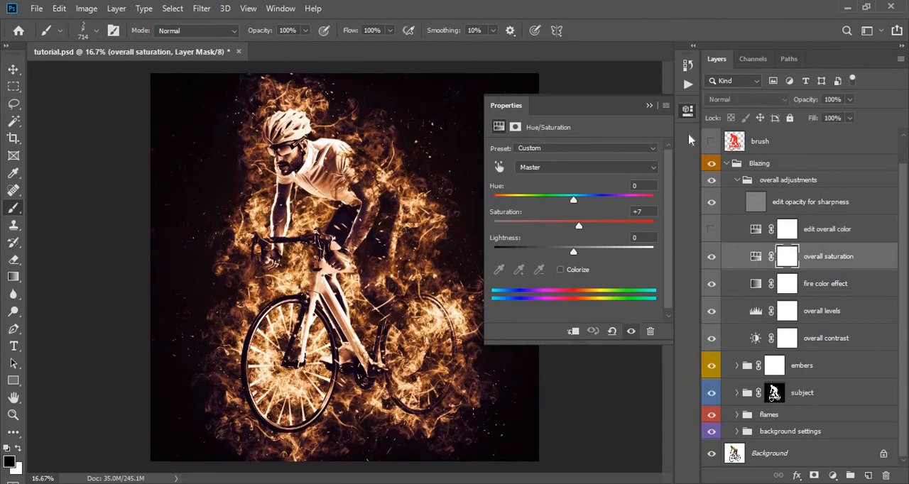
click(649, 105)
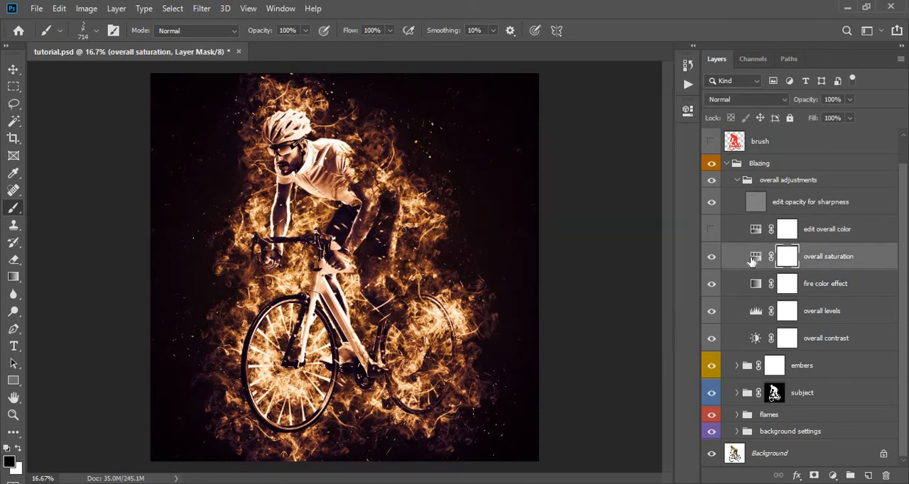
click(755, 257)
double_click(753, 260)
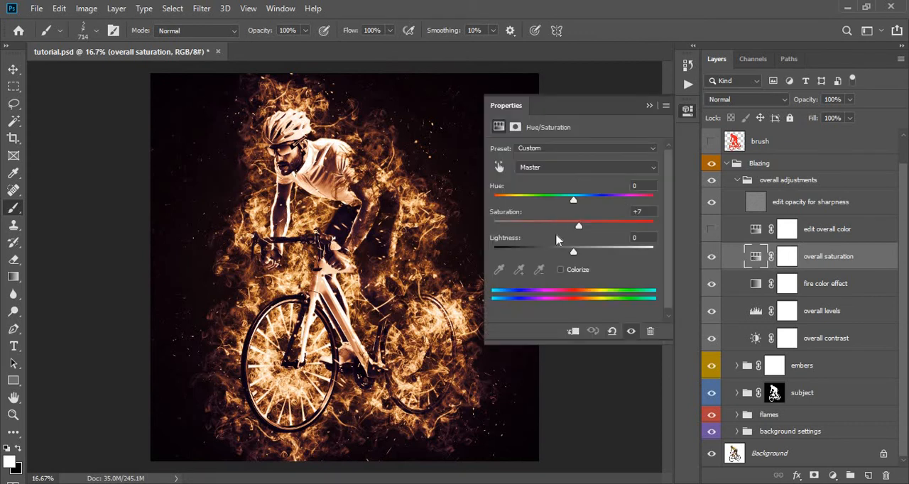
mouse_move(579, 228)
mouse_down()
mouse_move(621, 231)
mouse_move(494, 230)
mouse_move(584, 237)
mouse_up()
- Edit the orange stop of the fire color effect's gradient, trying green and blue hues before picking orange ff9000
click(751, 286)
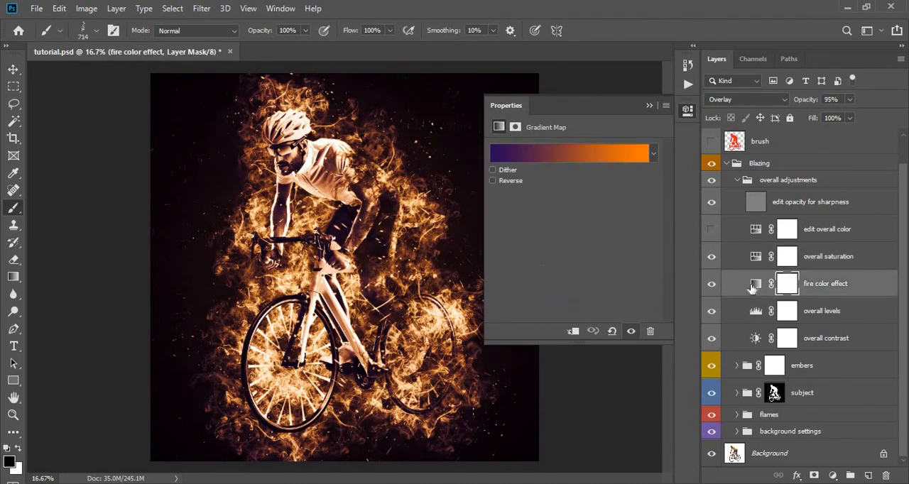
click(754, 286)
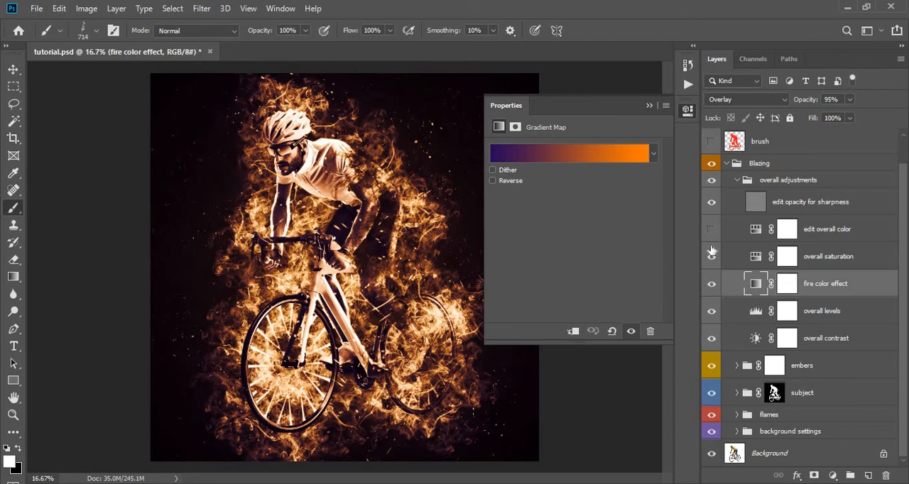
click(654, 154)
click(645, 154)
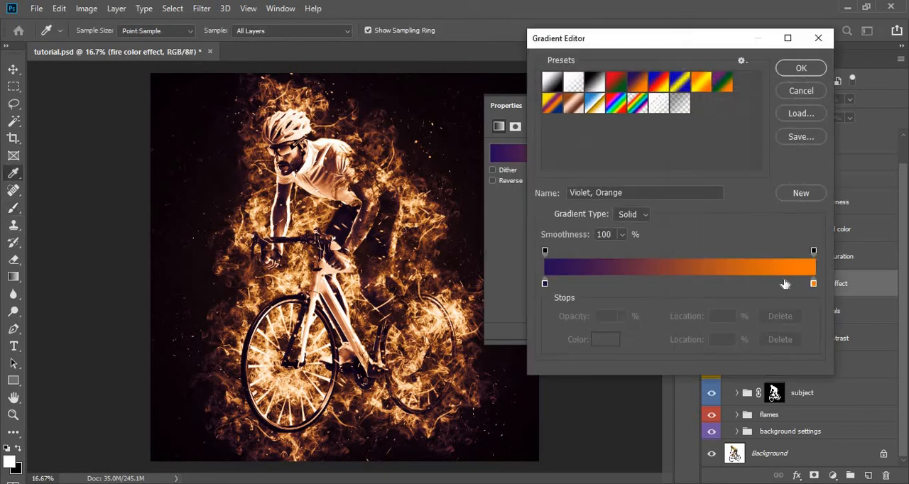
double_click(813, 284)
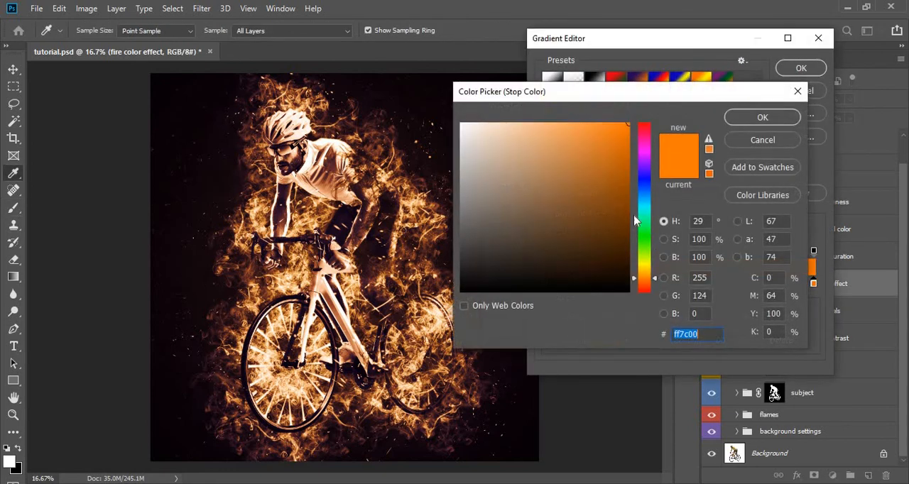
click(650, 246)
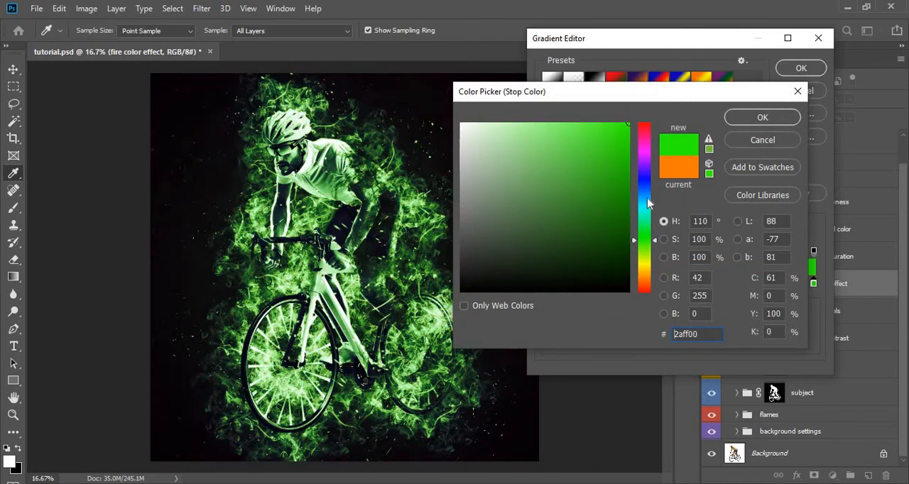
click(649, 198)
click(649, 169)
click(647, 276)
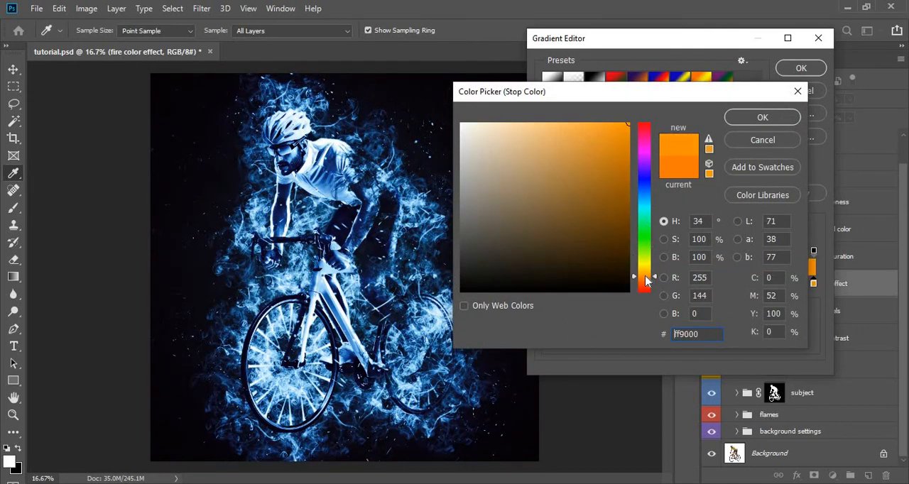
- Try darker orange shades for the fire color effect's gradient stop, settle on a muted orange around e58b21, and apply the gradient
click(604, 172)
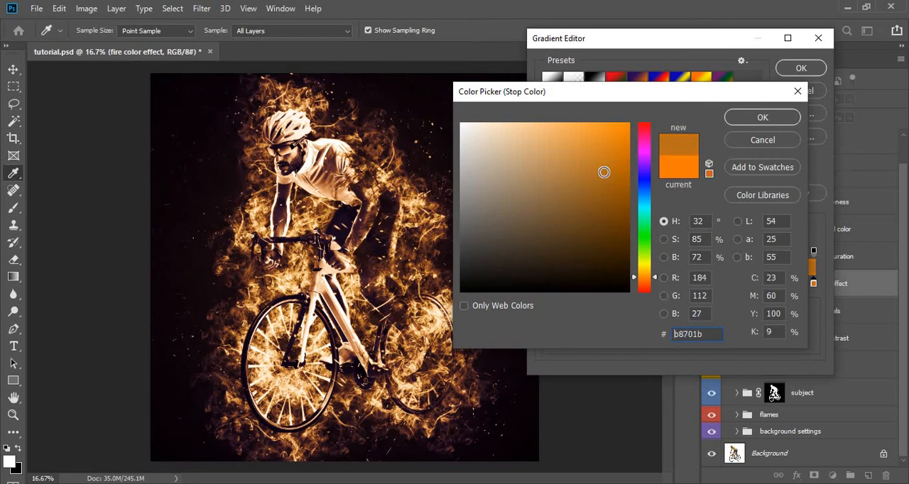
click(617, 182)
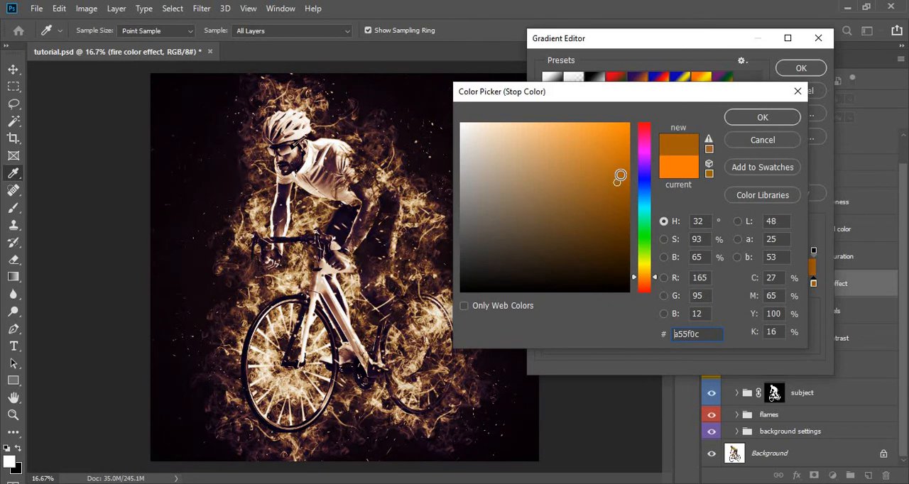
click(623, 164)
click(622, 148)
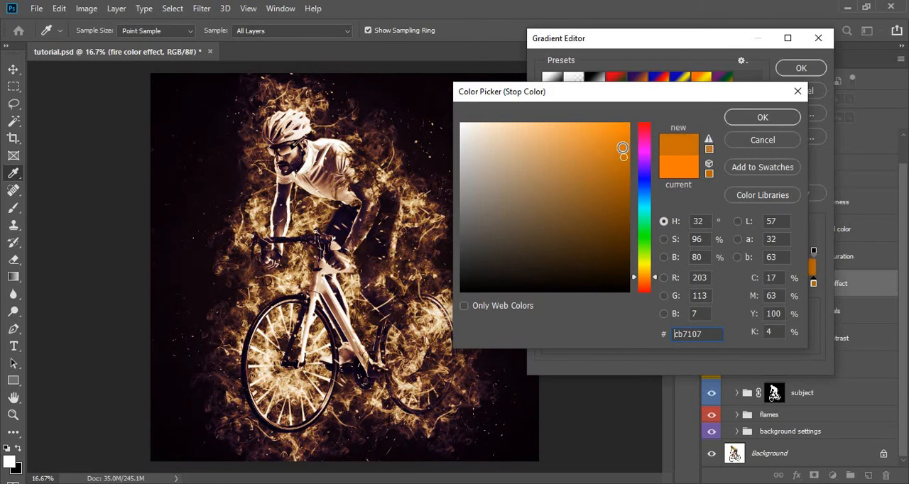
click(623, 147)
click(605, 140)
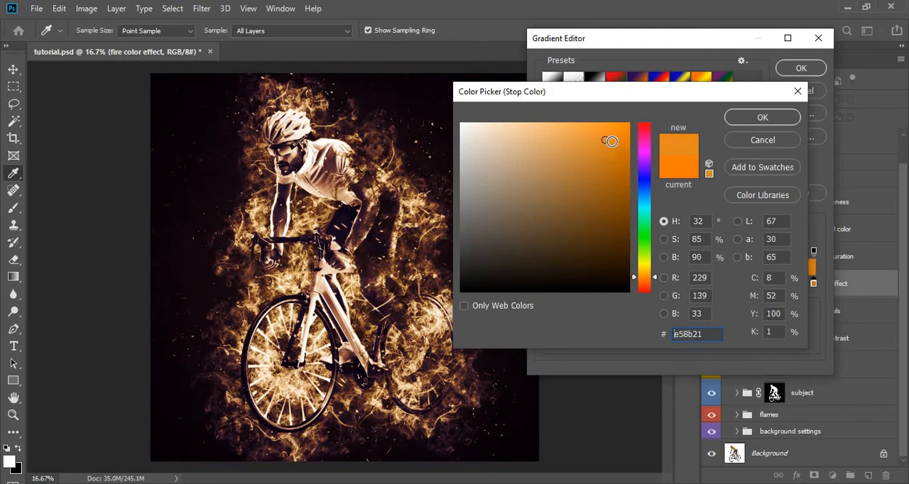
click(753, 118)
click(800, 68)
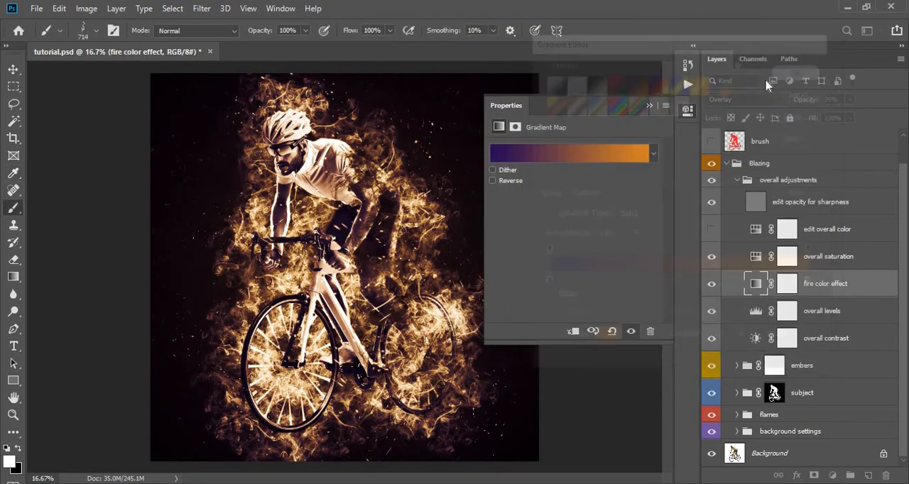
click(649, 106)
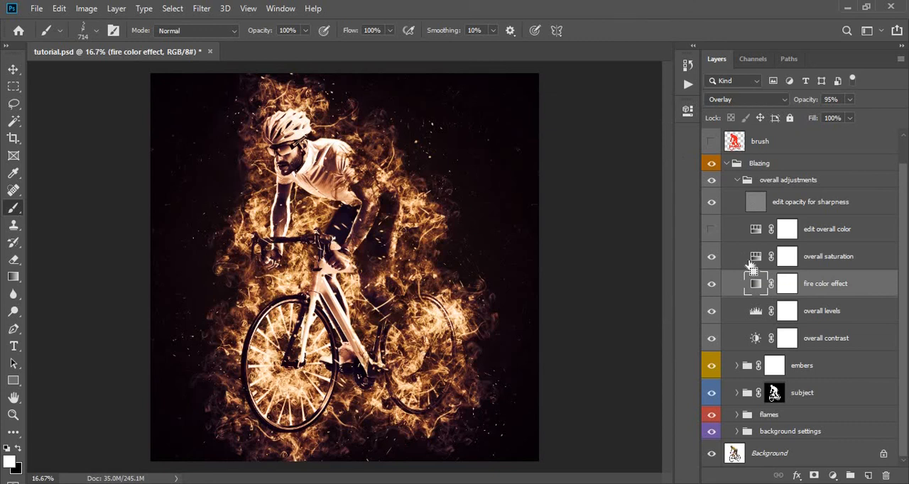
- Compare the image with and without the fire color effect layer, and likewise for the overall levels layer
click(712, 285)
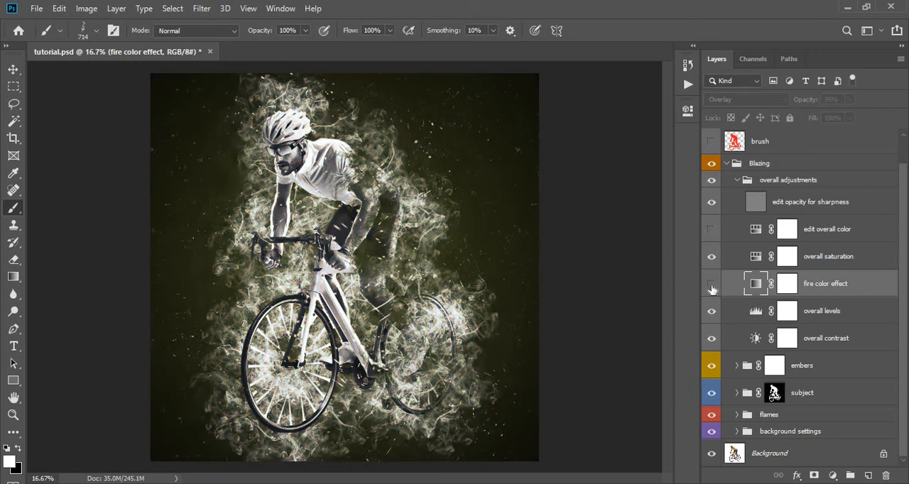
click(712, 285)
click(749, 310)
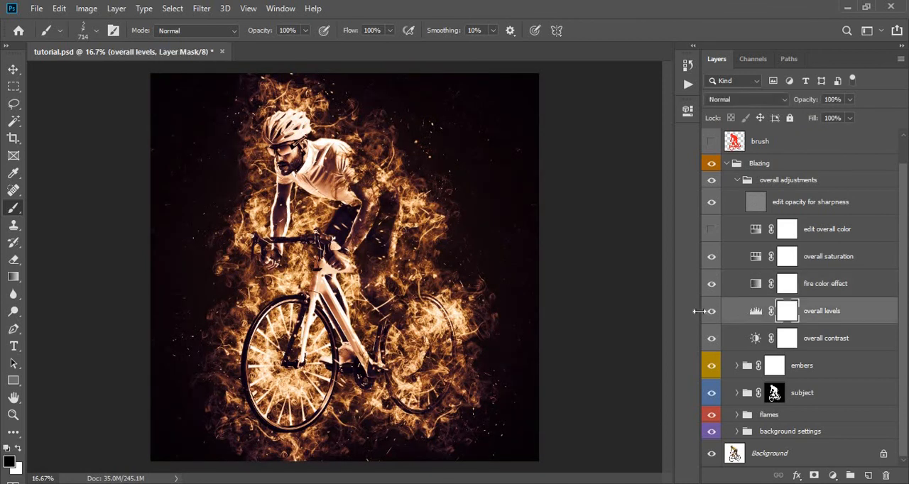
click(712, 312)
click(711, 314)
- Slightly adjust the midtone and white input levels of the overall levels layer
click(756, 314)
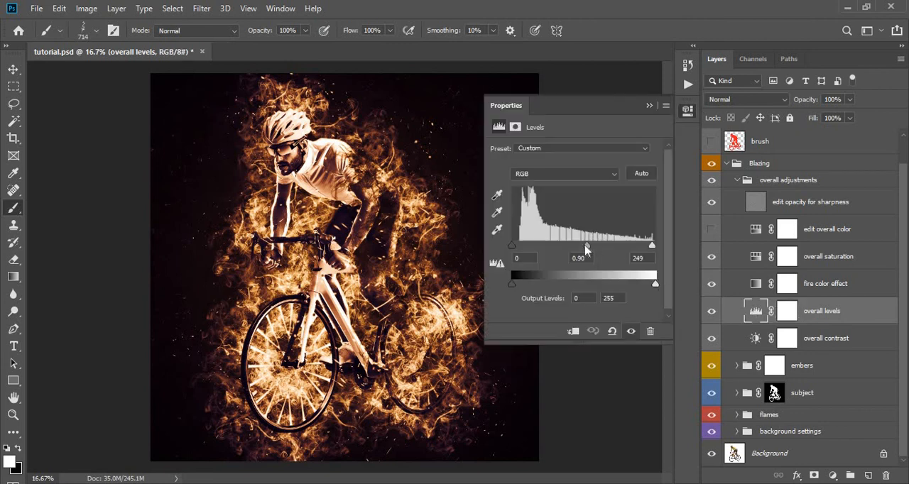
mouse_move(591, 250)
mouse_down()
mouse_move(602, 249)
mouse_move(588, 250)
mouse_up()
drag(652, 246, 648, 246)
- Set the overall contrast layer's contrast to 17 and brightness to about 9
click(751, 338)
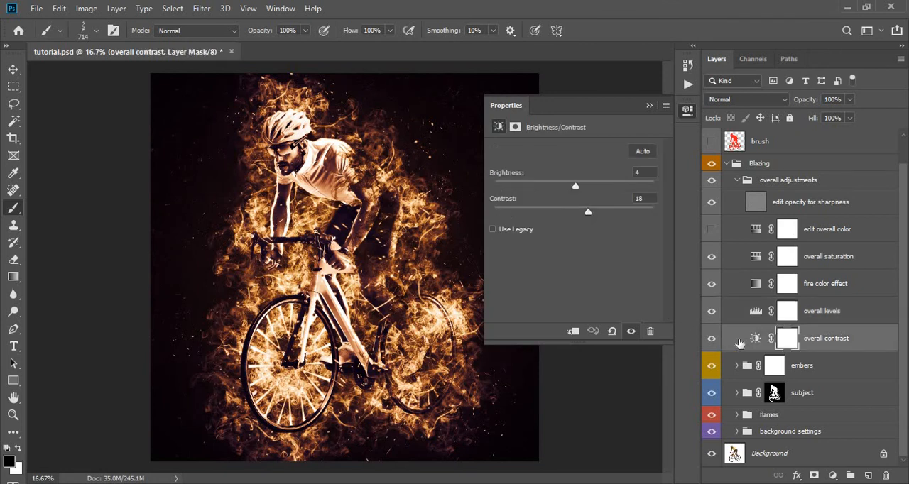
click(755, 339)
drag(592, 216, 550, 212)
click(597, 212)
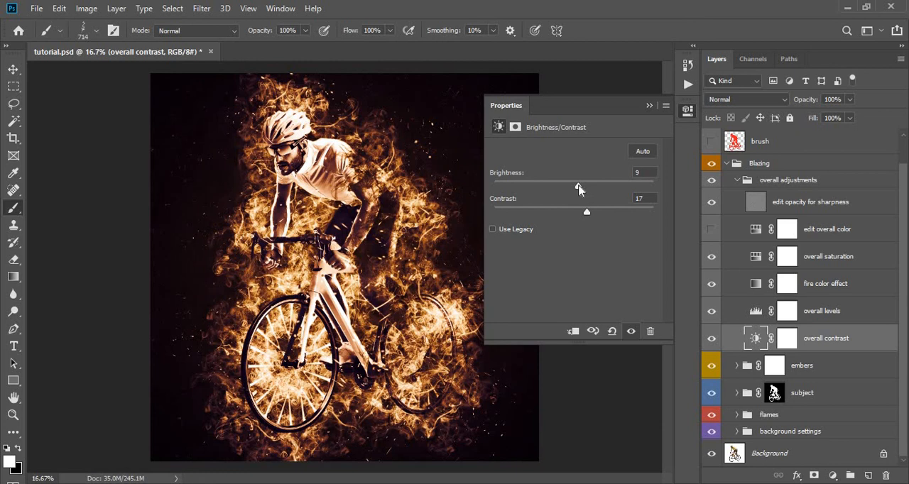
click(650, 106)
- Collapse the overall adjustments and Blazing groups, and compare the image with and without the Blazing effect
click(739, 183)
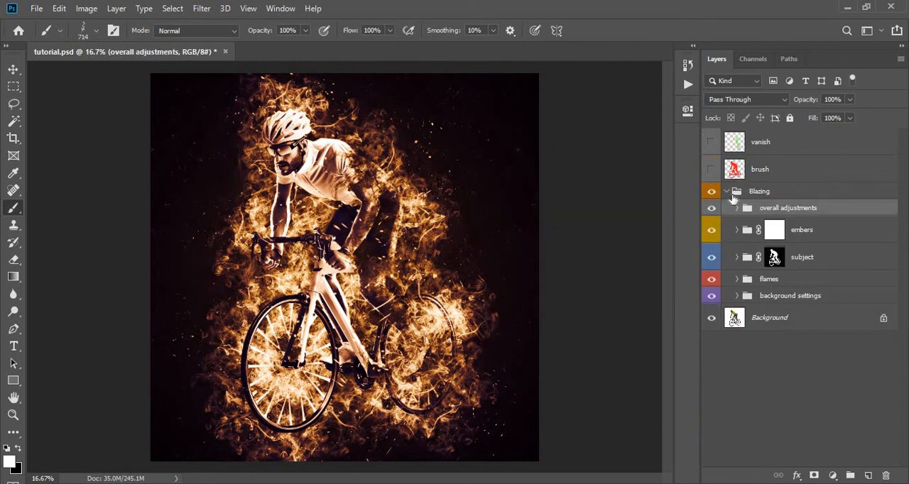
click(726, 192)
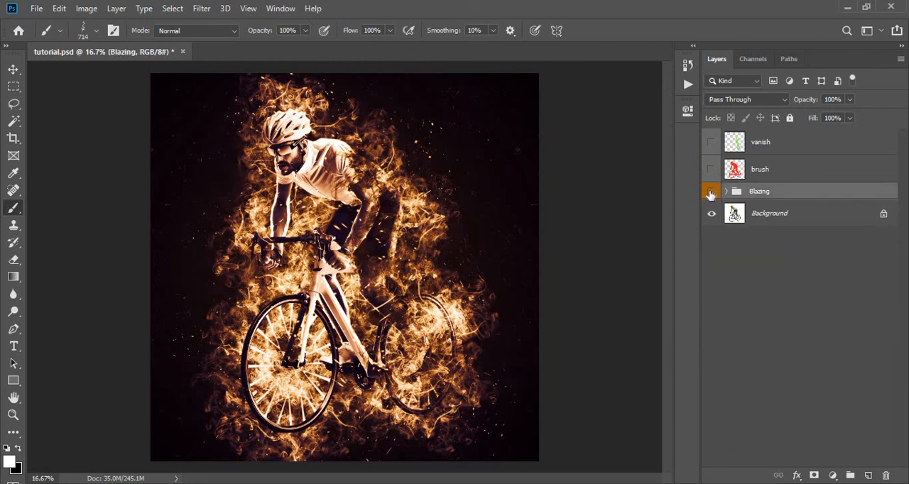
click(711, 193)
click(711, 193)
click(712, 193)
click(711, 193)
click(711, 194)
click(711, 193)
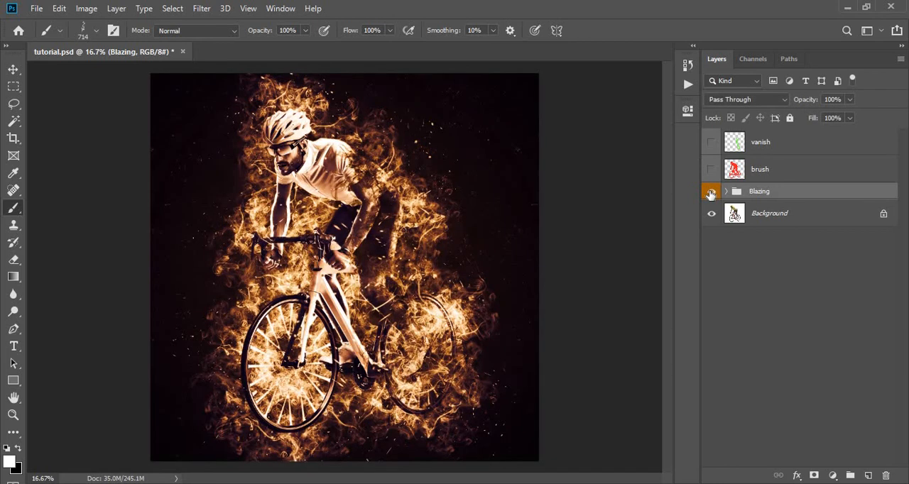